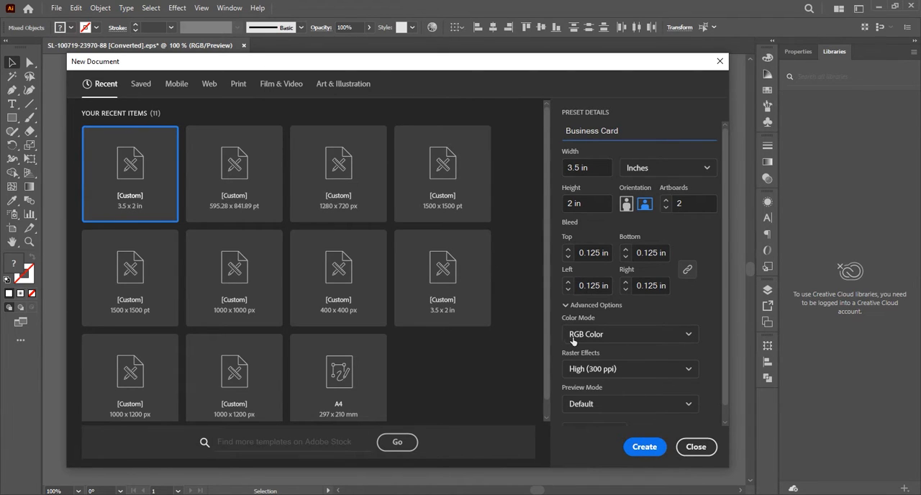
Create the 3.5 x 2 in Business Card document with two artboards and place the copied logo, contact details and colour swatches above them.
left_click(645, 447)
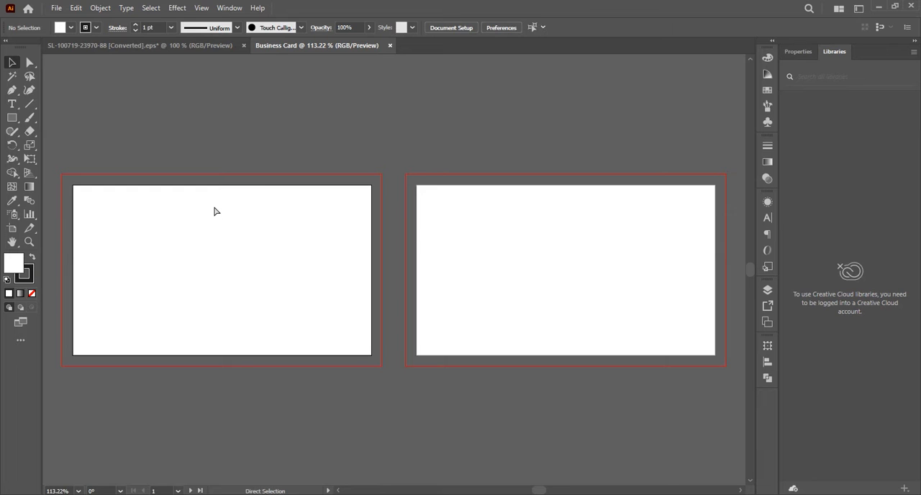
key("ctrl+v")
left_click_drag(430, 226, 391, 84)
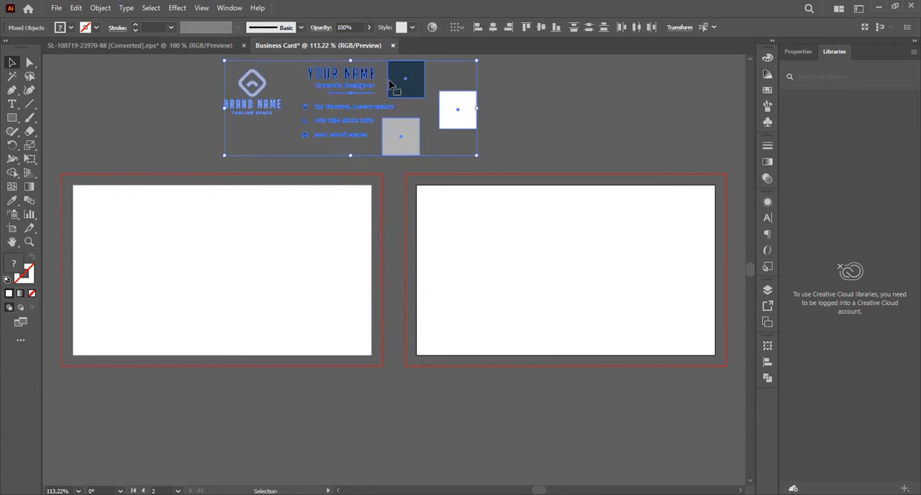
left_click(515, 133)
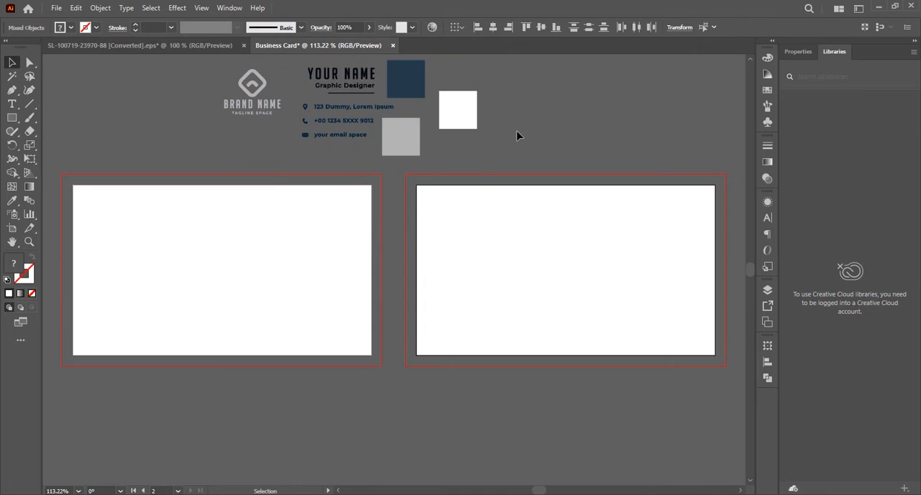
Draw a hexagon with the Polygon tool from the centre of the first artboard.
left_click(11, 120)
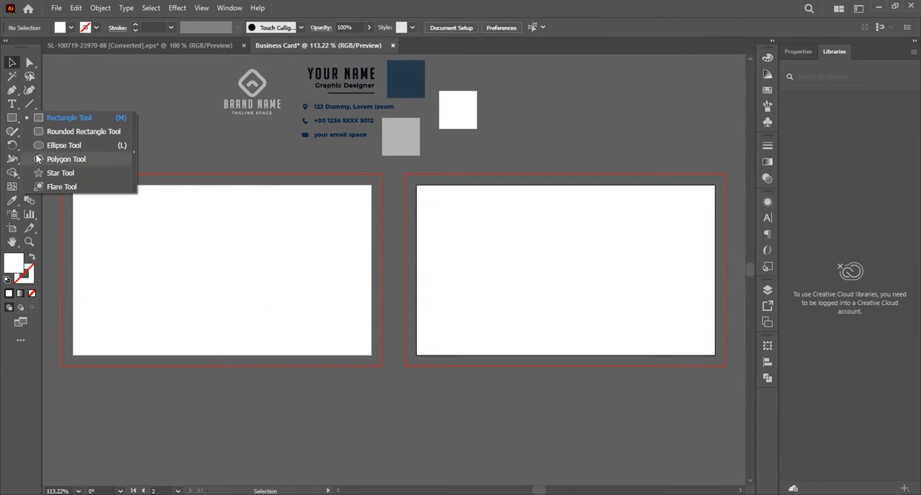
left_click(57, 159)
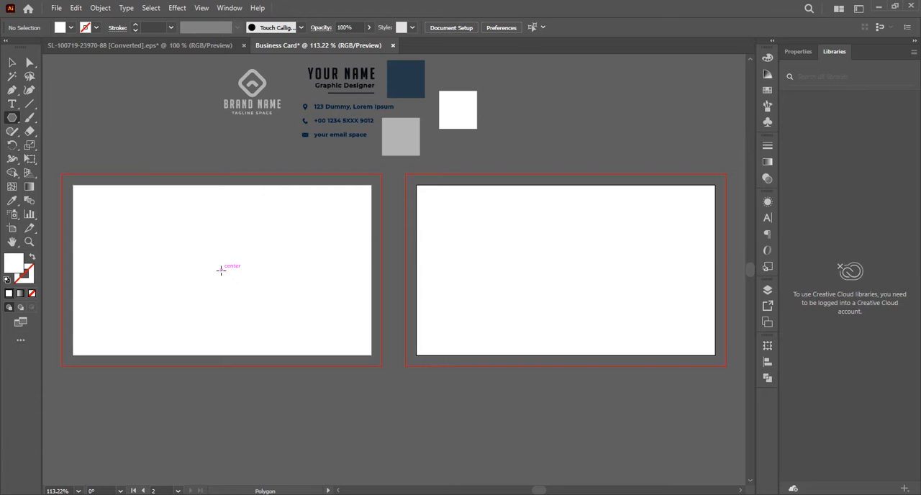
left_click_drag(221, 270, 242, 303)
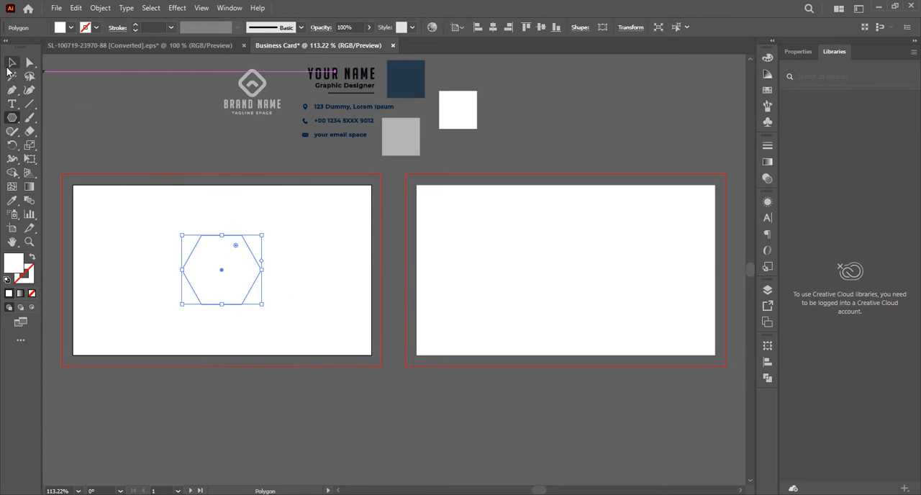
left_click(10, 65)
left_click(201, 224)
left_click(221, 265)
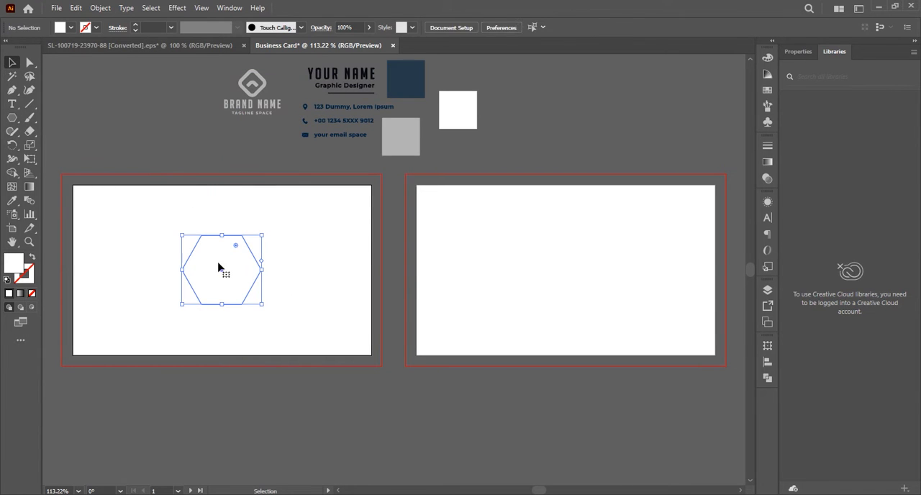
Apply the default white fill and 1 pt black stroke to the hexagon.
left_click(29, 104)
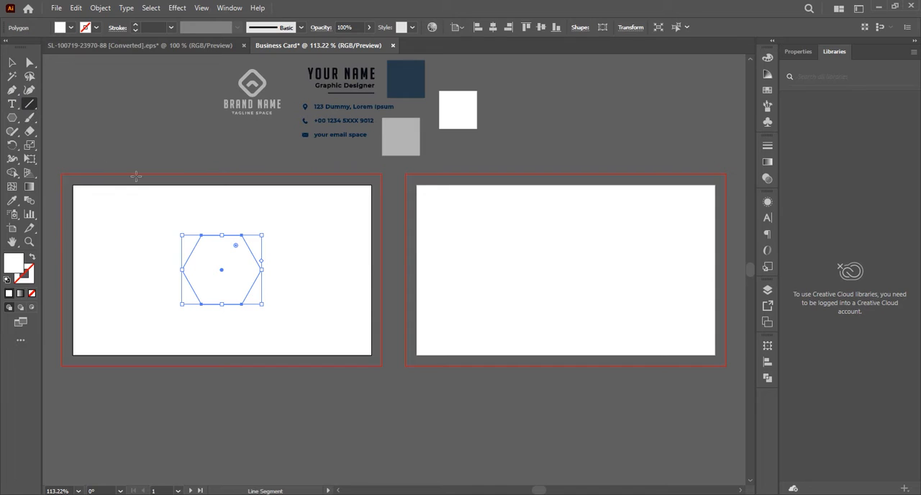
left_click(7, 280)
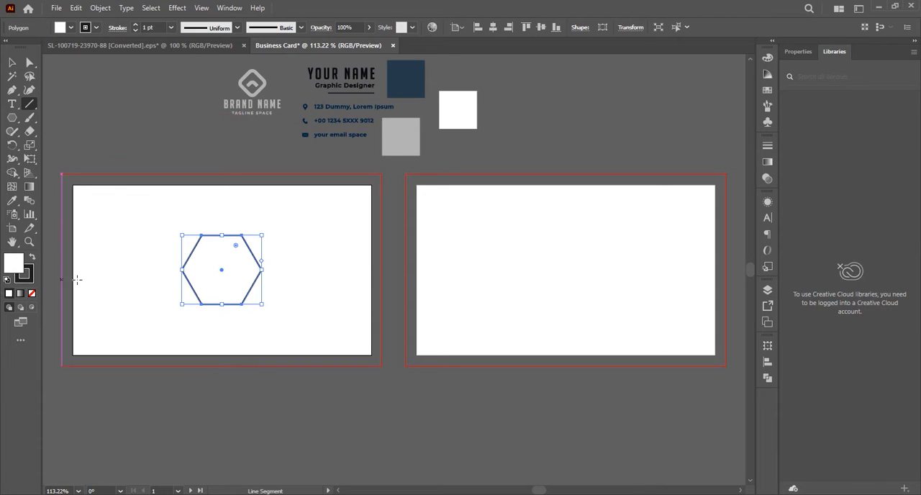
left_click(12, 62)
left_click(175, 249)
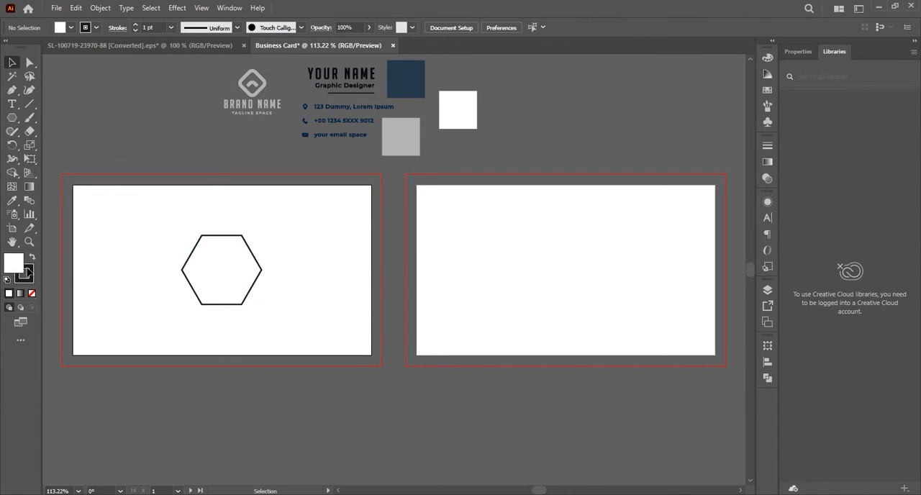
Draw two diagonal lines connecting the hexagon's opposite upper and lower corners, crossing at its centre.
left_click(29, 104)
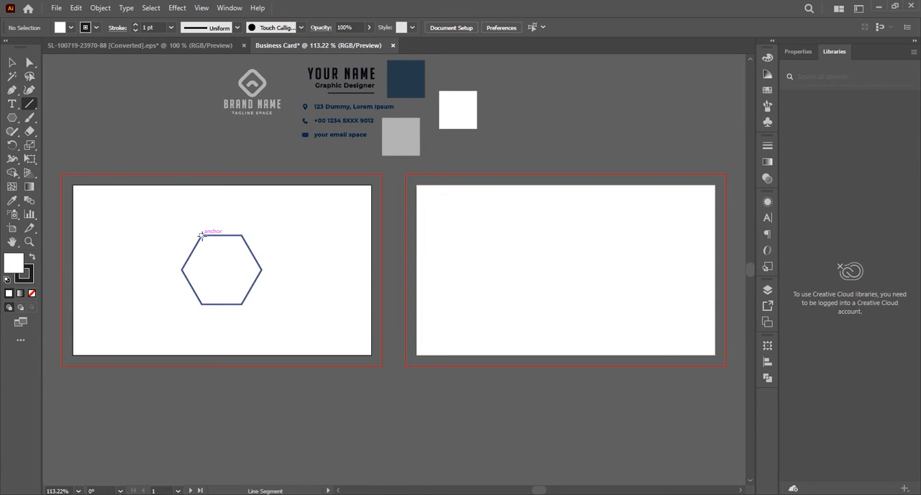
left_click_drag(201, 235, 239, 304)
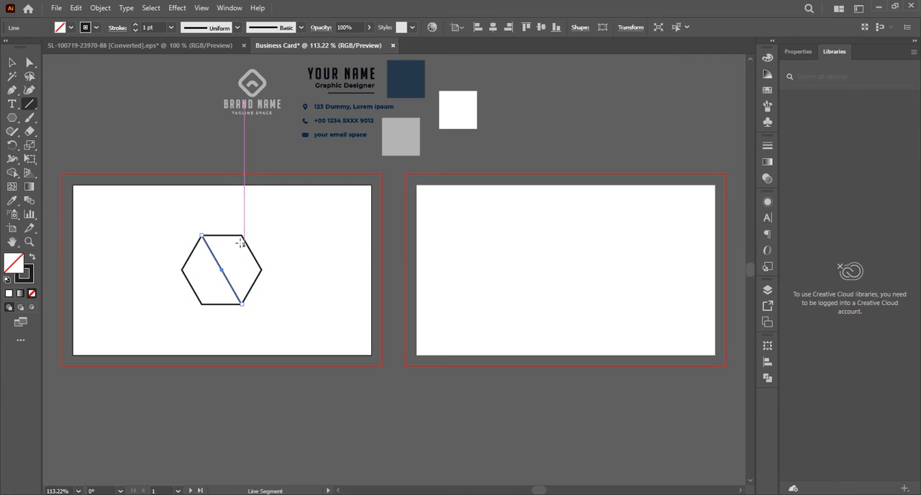
left_click_drag(241, 235, 200, 304)
left_click(11, 63)
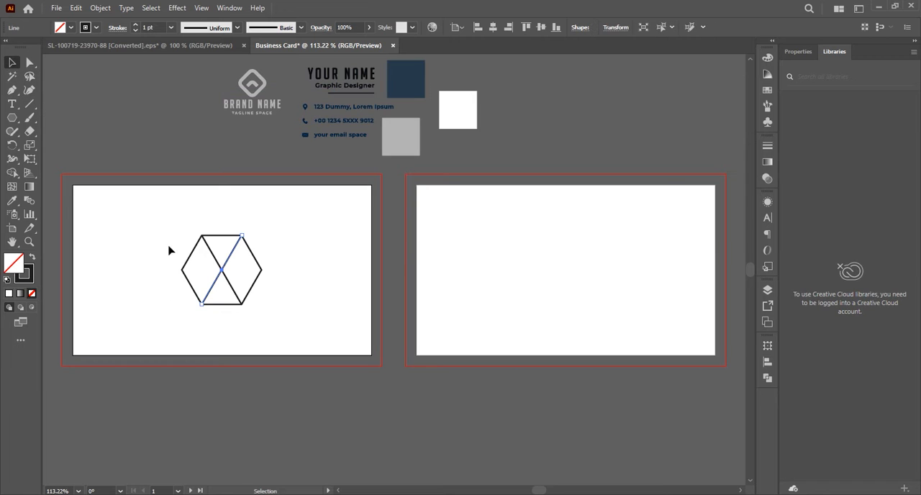
Rotate the hexagon and its diagonals together by 90 degrees so a corner points upward.
left_click_drag(168, 250, 252, 280)
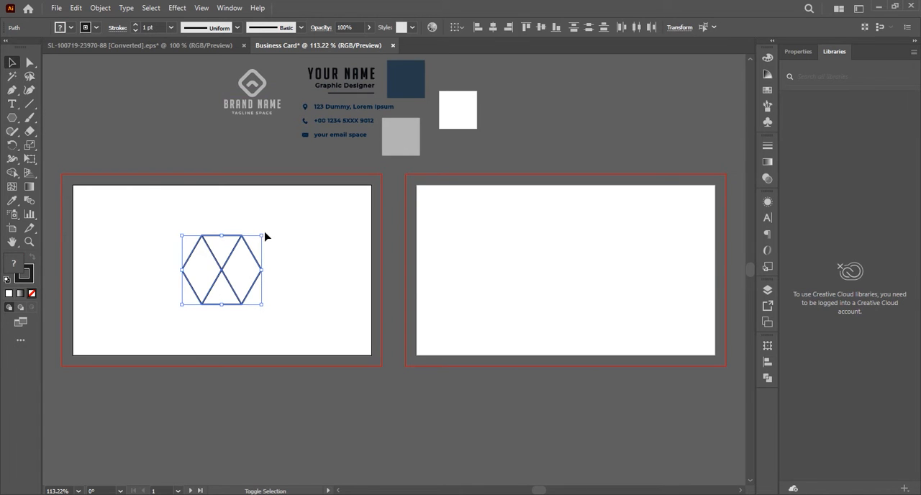
left_click_drag(265, 231, 274, 314)
left_click(245, 271)
left_click_drag(159, 230, 278, 316)
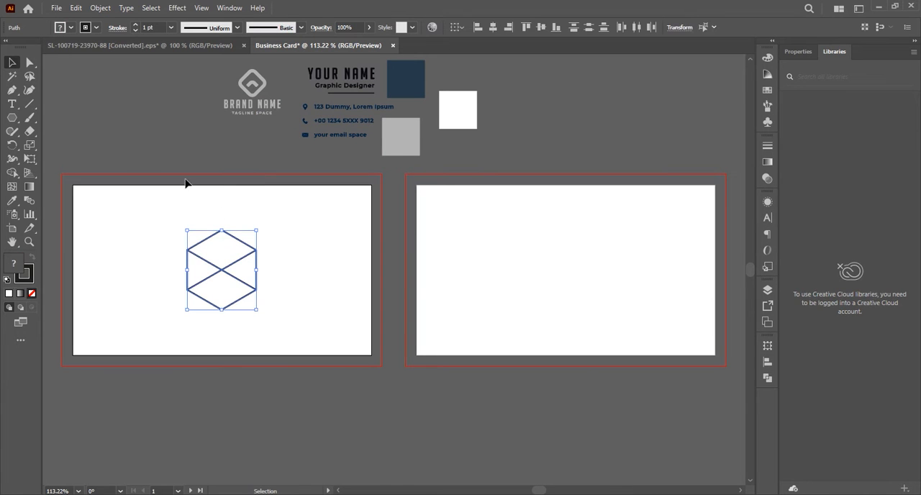
Divide the hexagon along its diagonals into four closed shapes with Shape Builder and align their strokes to the inside.
left_click(11, 174)
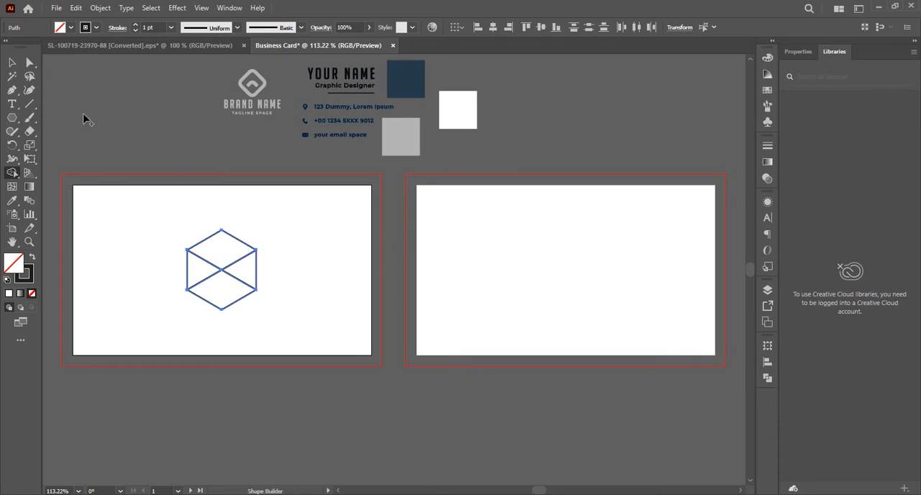
left_click(16, 66)
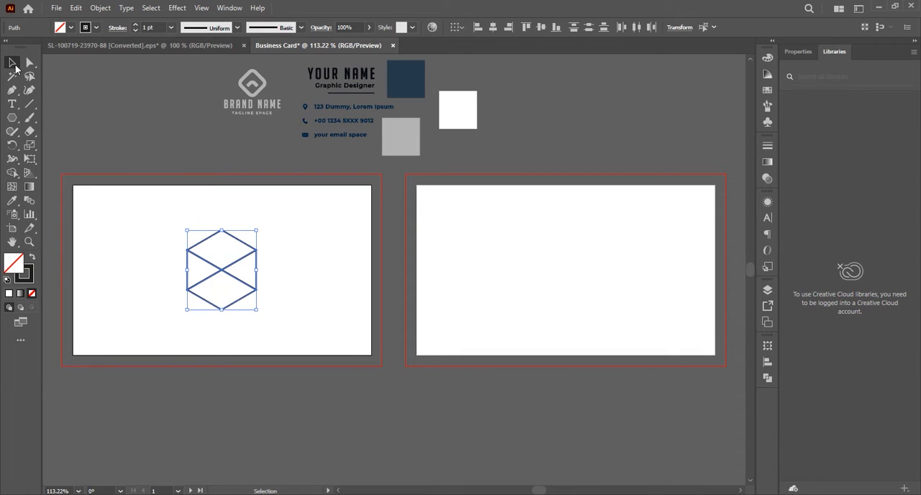
left_click(118, 28)
left_click(66, 88)
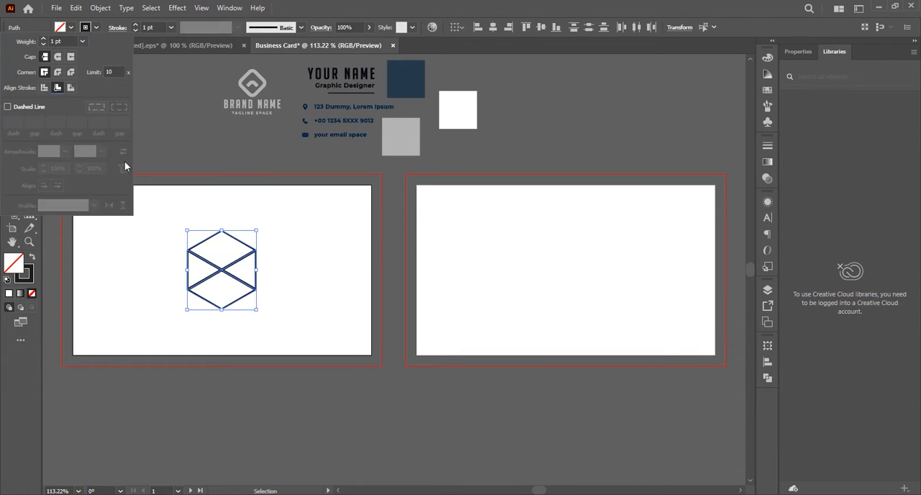
left_click(295, 238)
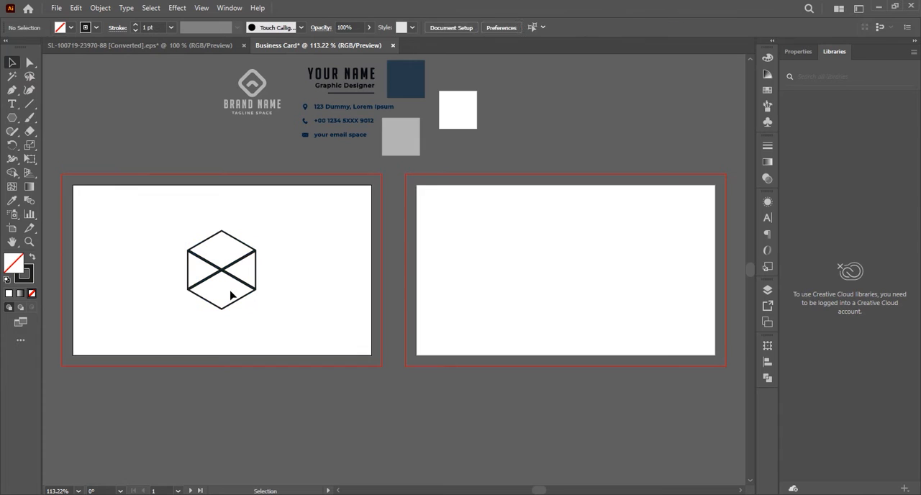
Nudge the hexagon's lower, upper, right and left pieces slightly outward to leave narrow gaps between them.
left_click_drag(221, 301, 221, 301)
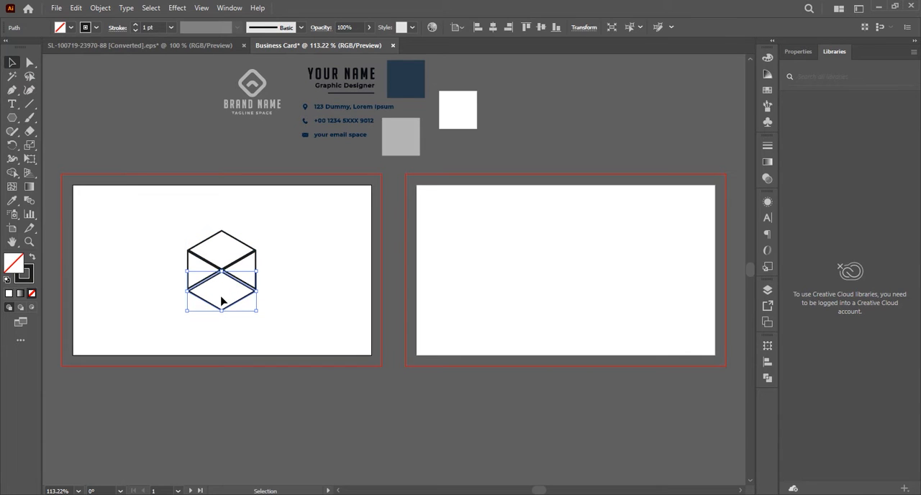
left_click(233, 246)
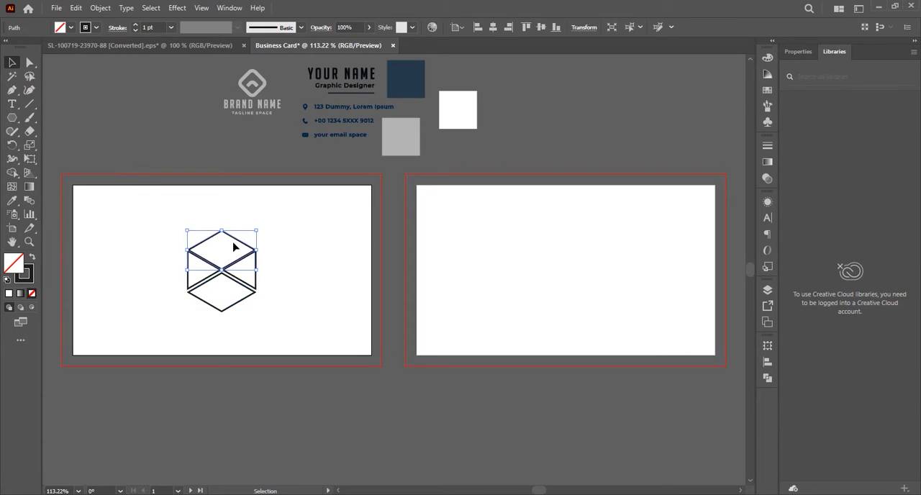
key("Up")
key("Up")
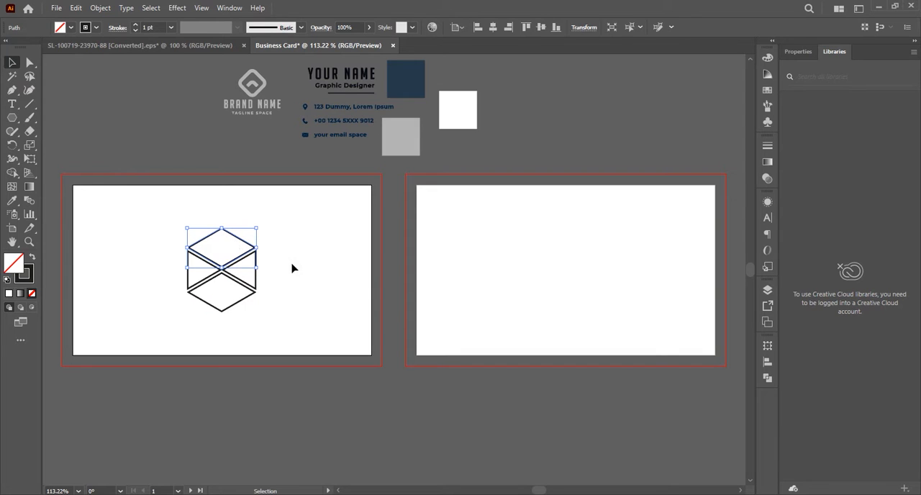
left_click(251, 272)
key("Right")
key("Right")
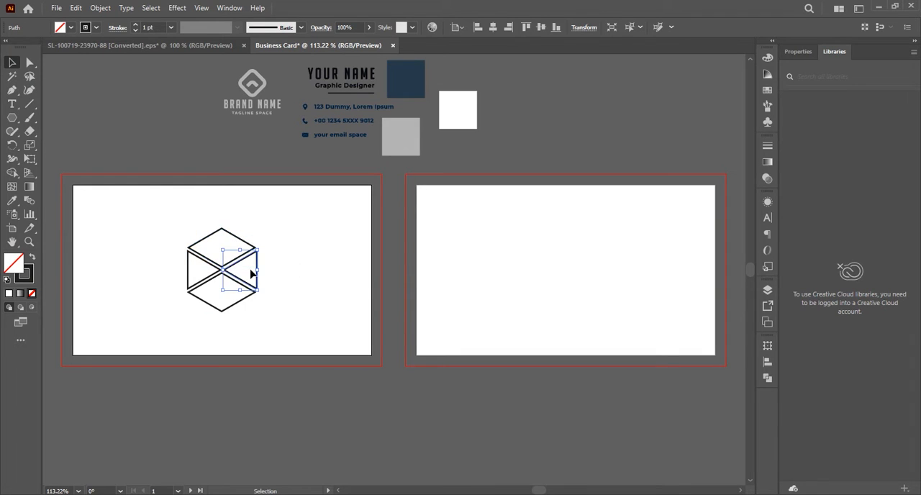
left_click(195, 279)
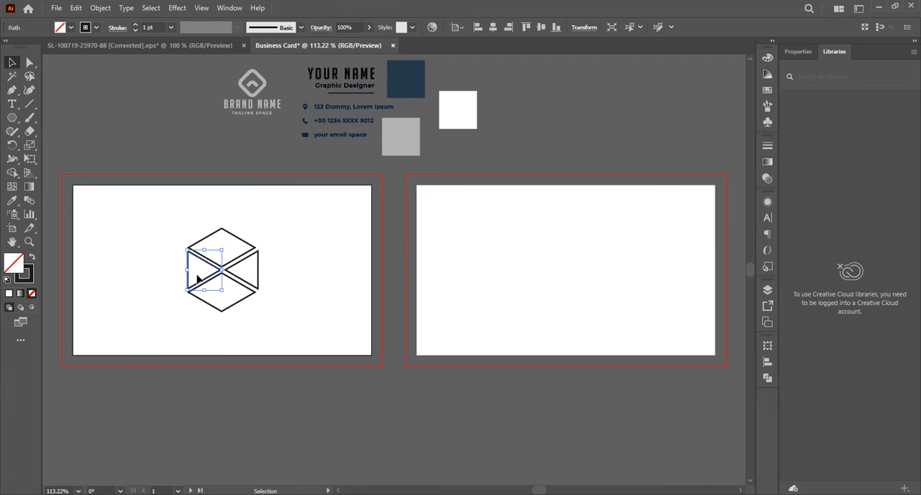
key("Left")
key("Left")
left_click(284, 280)
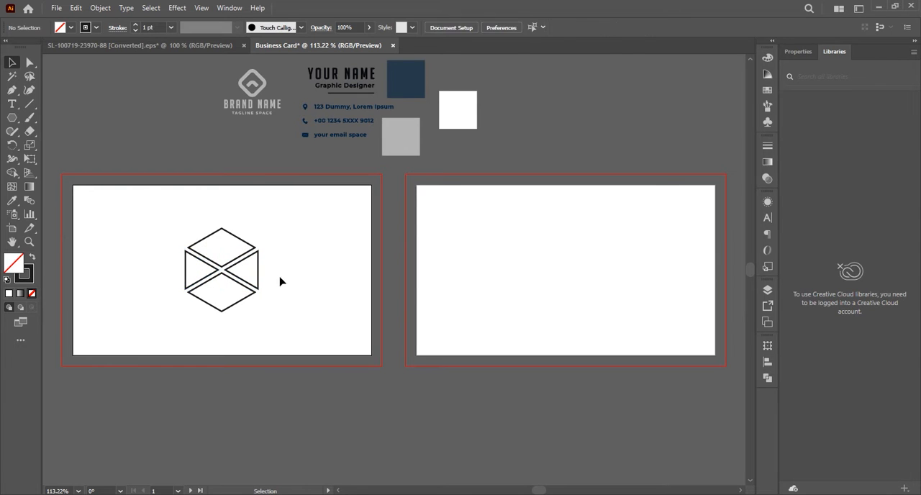
Group the four separated pieces of the hexagon.
left_click_drag(165, 220, 263, 306)
right_click(215, 260)
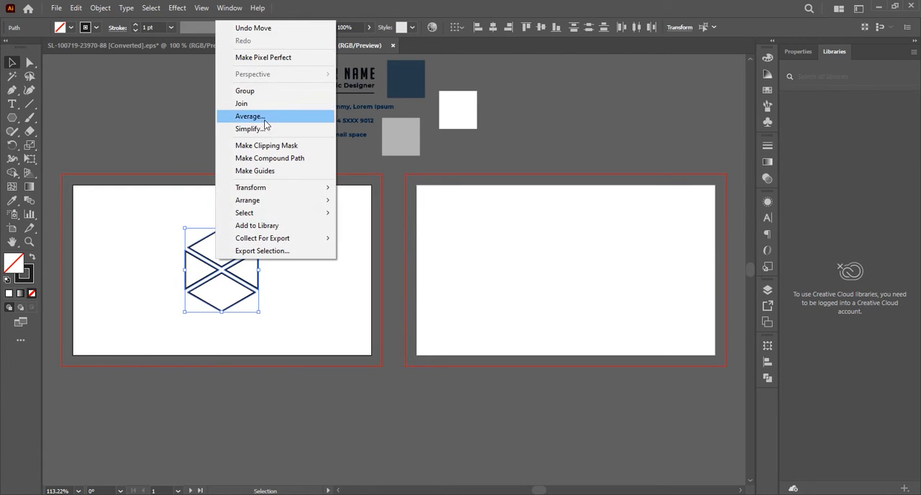
left_click(257, 91)
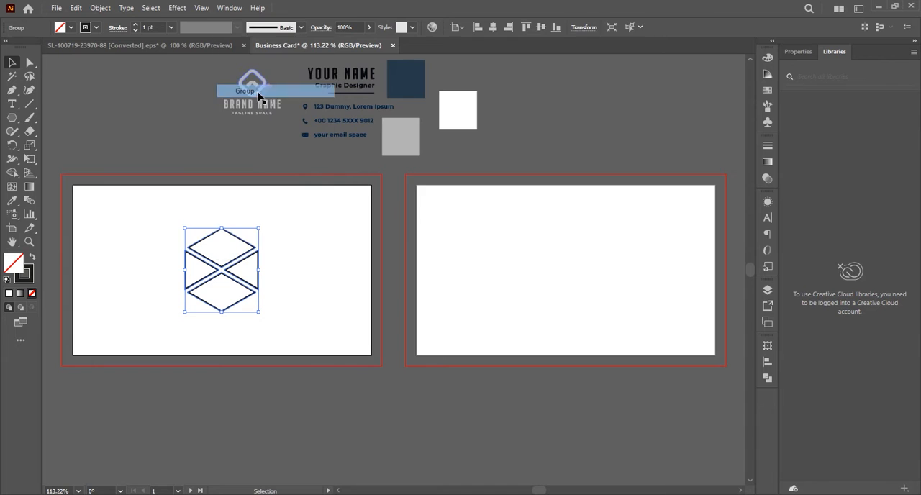
left_click(283, 254)
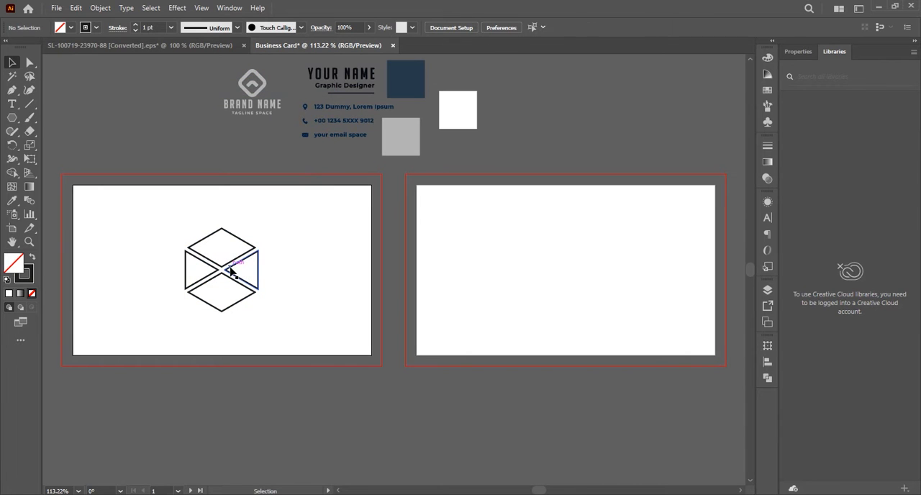
Duplicate the hexagon group to its right and repeat the copy until a horizontal row of six hexagons is formed.
left_click_drag(230, 270, 307, 272)
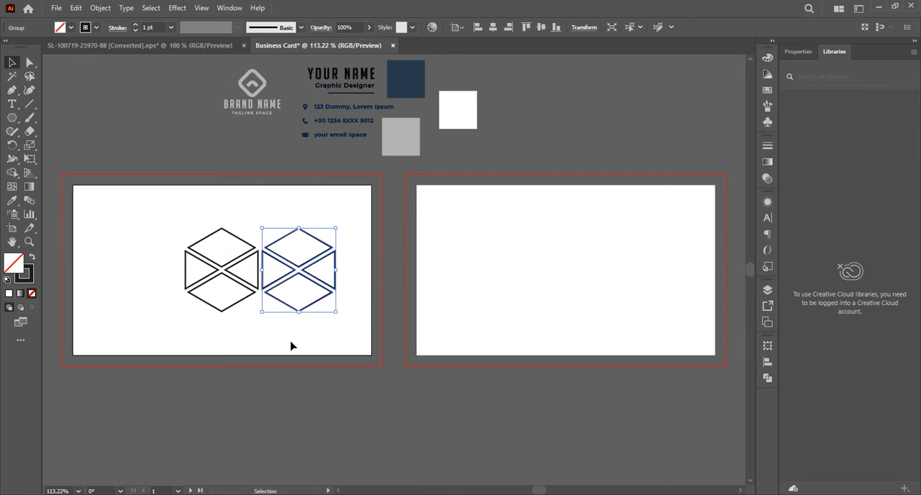
key("ctrl+d")
key("ctrl+d")
key("ctrl+d")
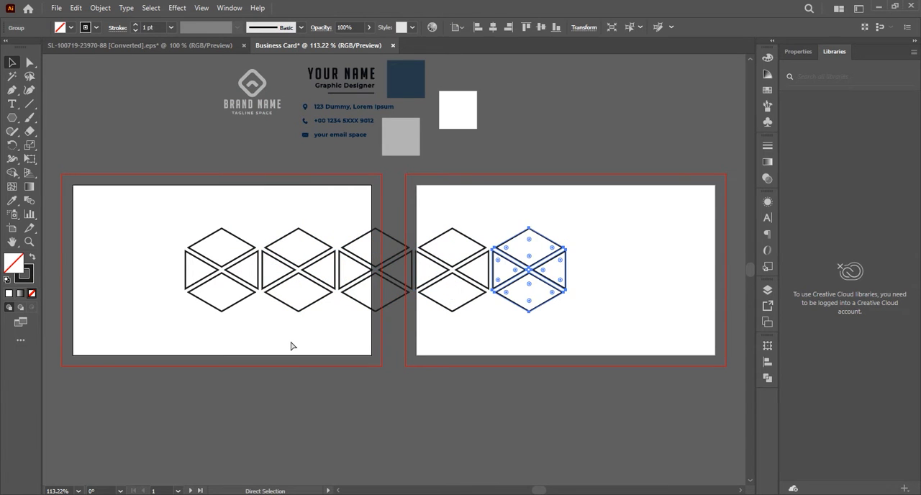
key("ctrl+d")
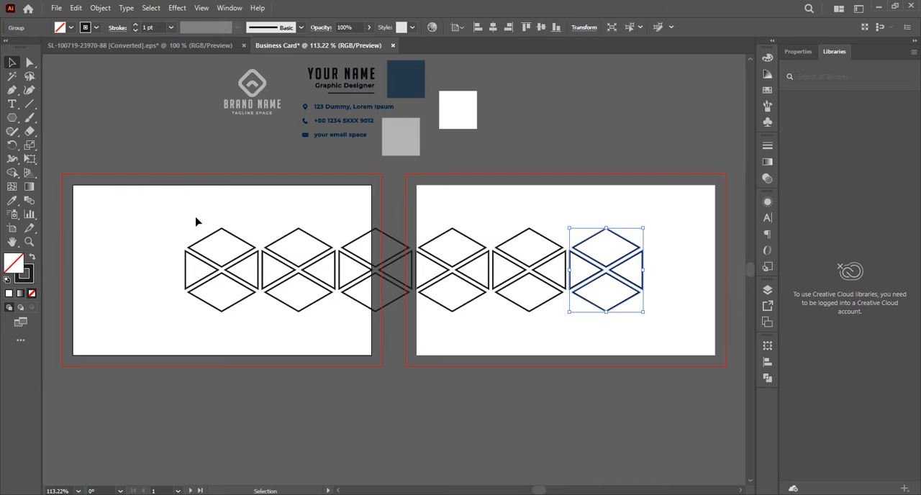
Group the six hexagons into a single row.
left_click_drag(198, 217, 578, 280)
right_click(577, 280)
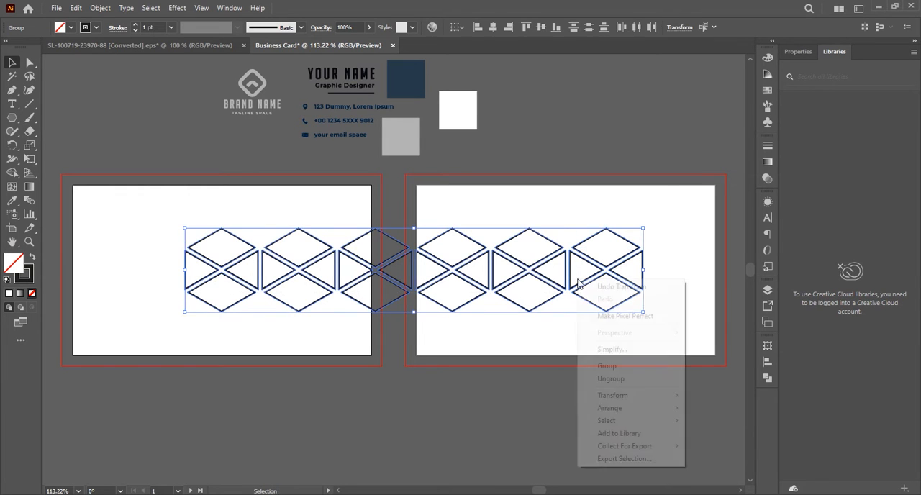
left_click(606, 368)
left_click(442, 335)
Move the hexagon row over the first artboard's upper edge and copy it about 0.45 in right and 0.79 in down to interlock.
left_click_drag(280, 297, 146, 235)
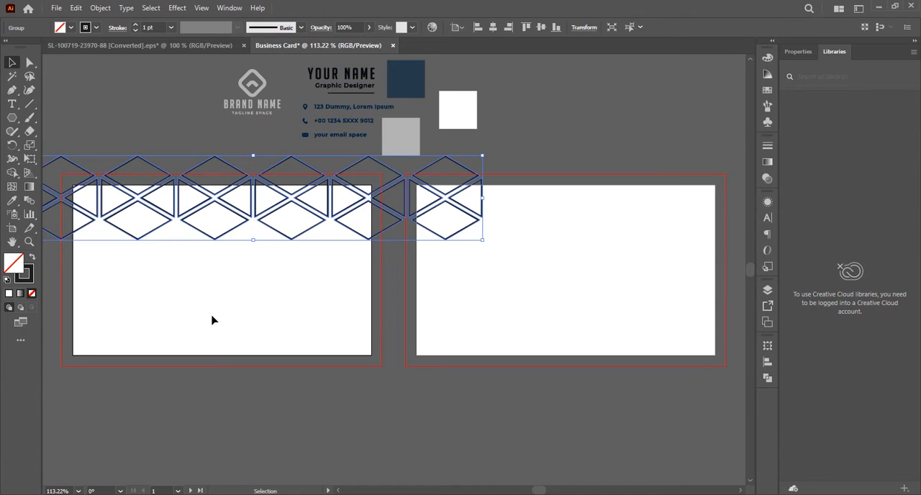
left_click_drag(232, 232, 273, 301)
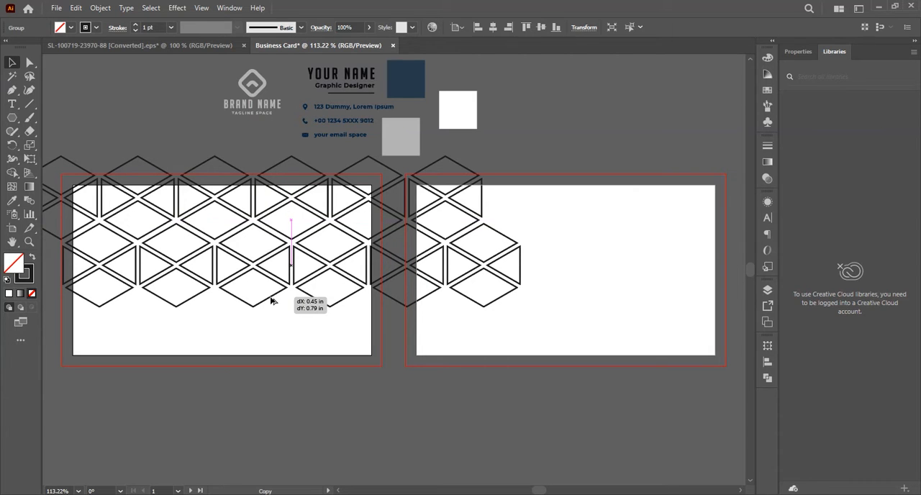
left_click_drag(272, 300, 272, 299)
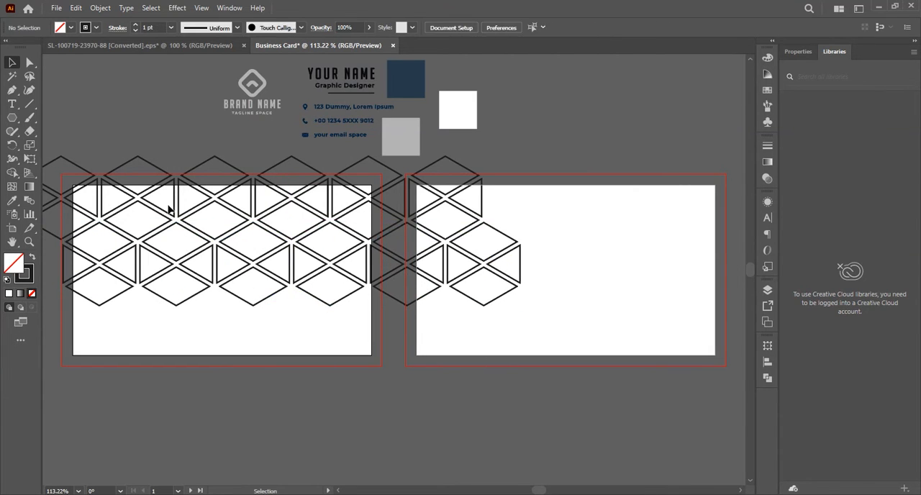
Group the two interlocking hexagon rows into one object.
right_click(200, 250)
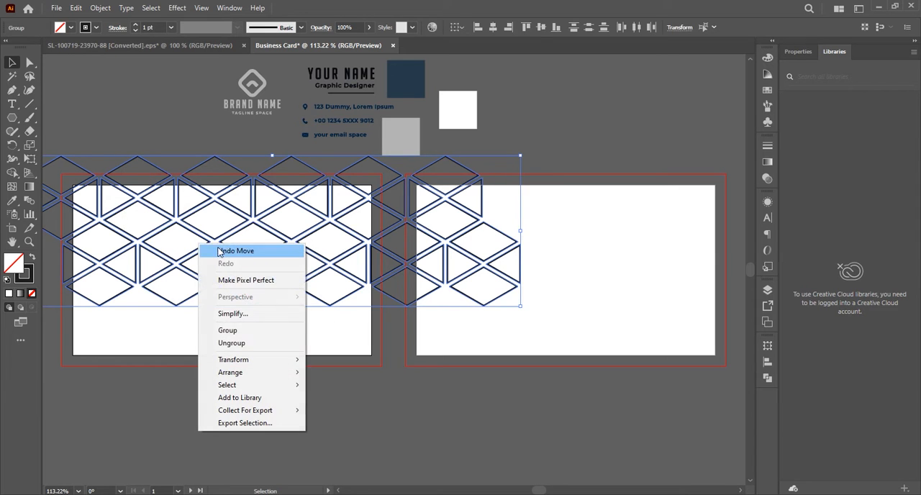
left_click(216, 332)
left_click(246, 314)
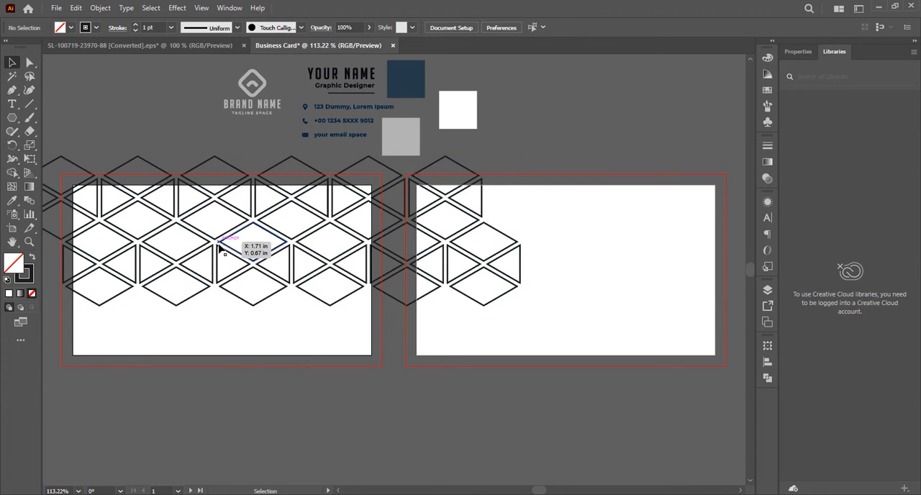
Copy the two-row hexagon group straight down so it interlocks below the original and covers the rest of the first artboard.
left_click_drag(220, 249, 228, 384)
key("Down")
key("Down")
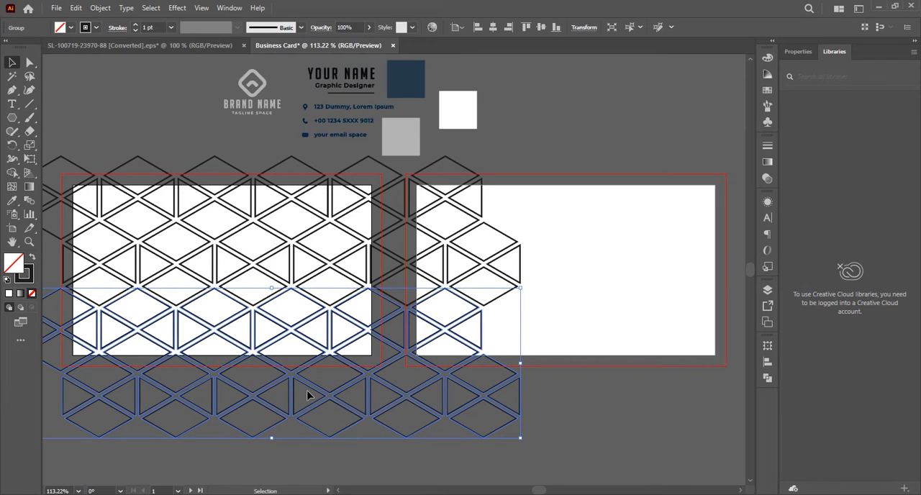
left_click(564, 390)
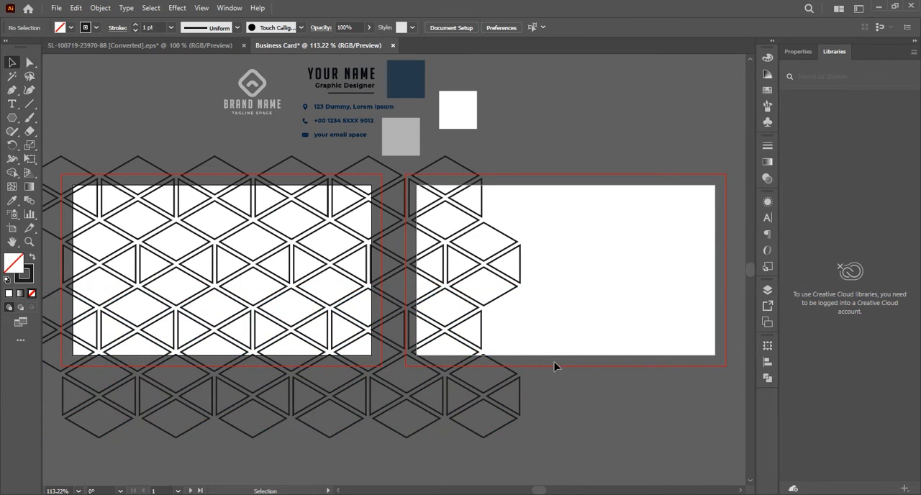
Select the upper and lower hexagon blocks and group all four rows into a single pattern.
left_click(422, 382)
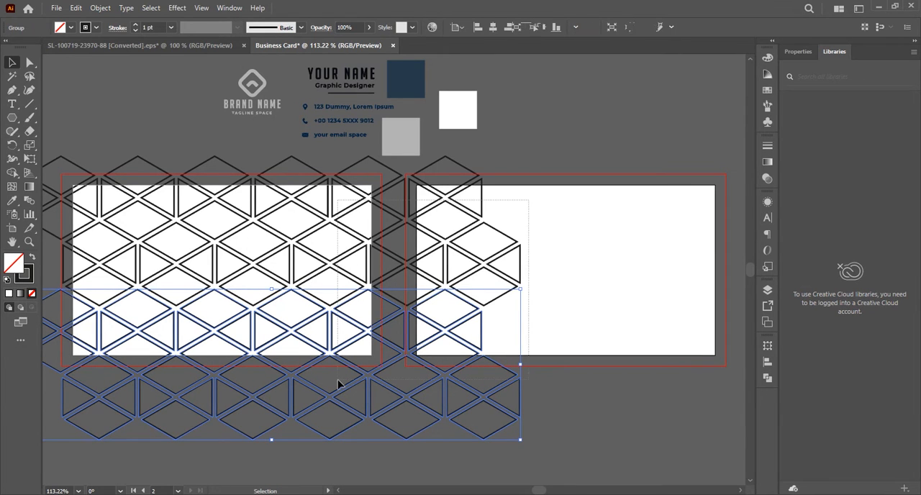
left_click(335, 338, "shift")
right_click(332, 336)
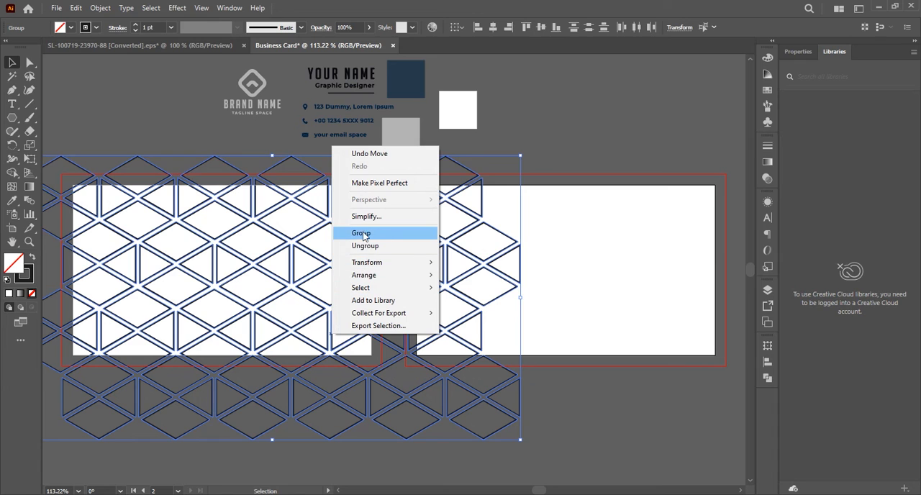
left_click(369, 233)
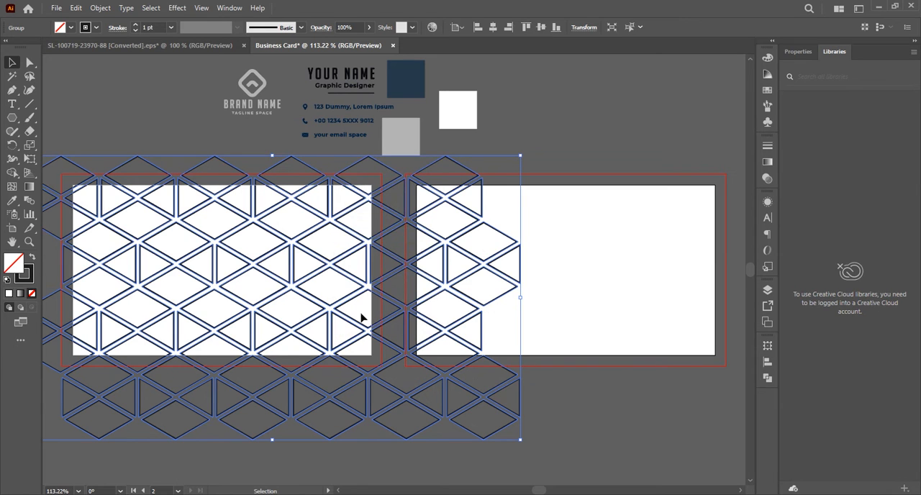
Give the hexagon pattern a white fill and remove its stroke.
left_click(6, 280)
left_click(24, 274)
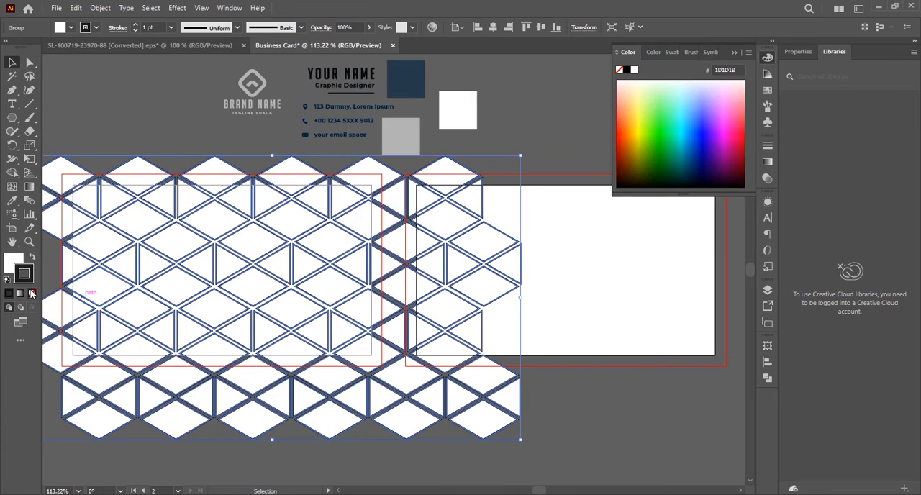
left_click(32, 293)
left_click(14, 265)
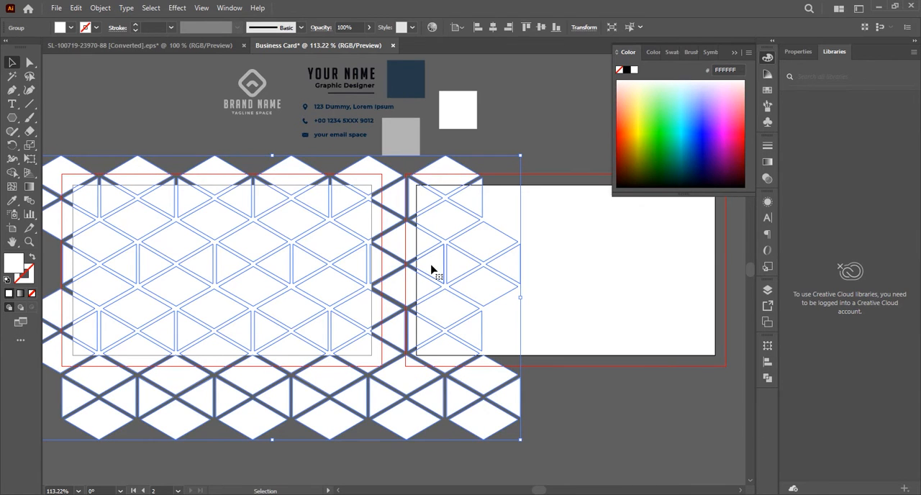
Move the hexagon pattern above the logo and contact details, clear of both artboards.
key("ctrl+minus")
key("ctrl+minus")
left_click_drag(305, 273, 471, 108)
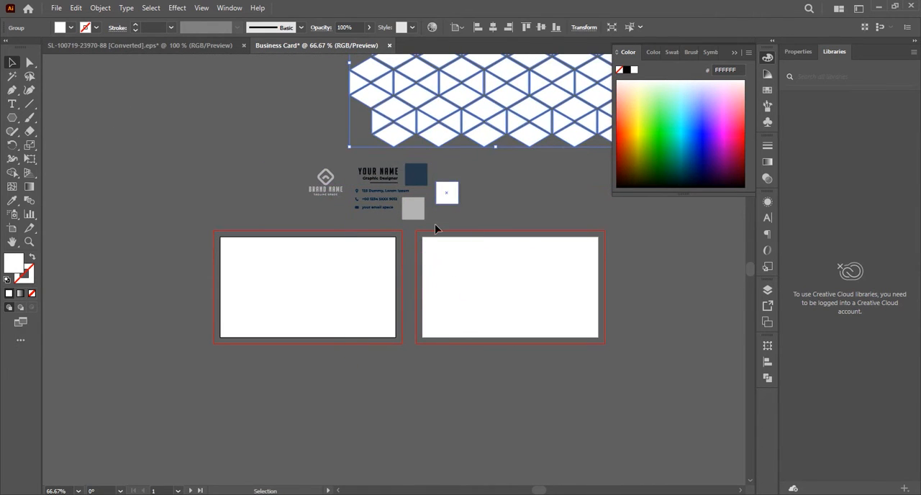
Draw a rectangle over the first artboard that reaches its bleed guides on all four sides.
scroll(428, 250, "up", 2)
scroll(427, 253, "down", 1)
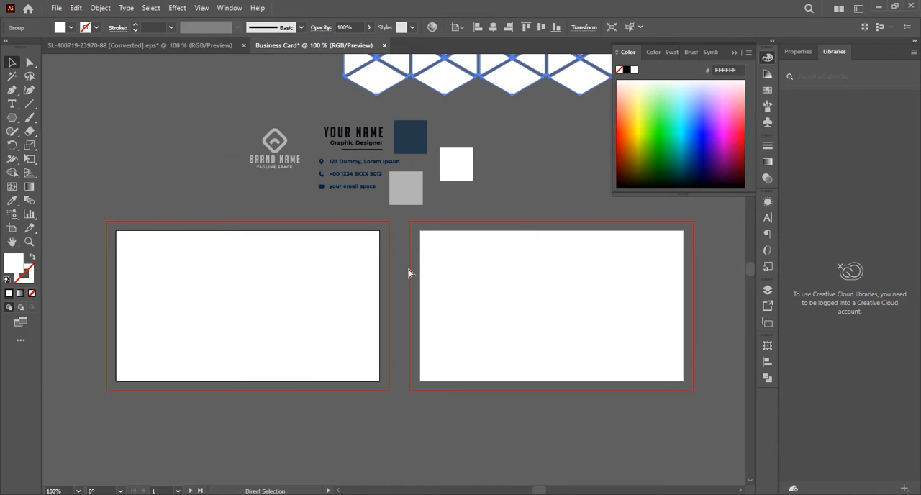
scroll(409, 273, "left", 4)
scroll(409, 288, "down", 1)
scroll(427, 319, "right", 5)
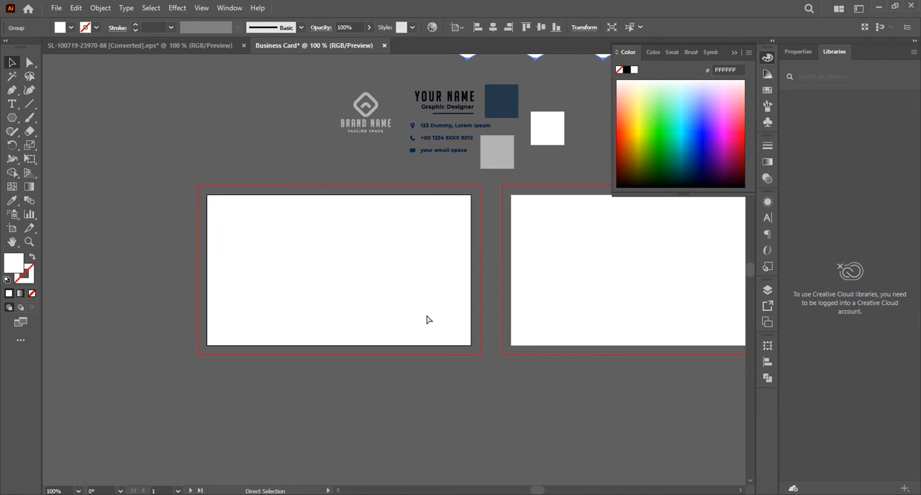
scroll(396, 380, "up", 1)
scroll(396, 380, "up", 1)
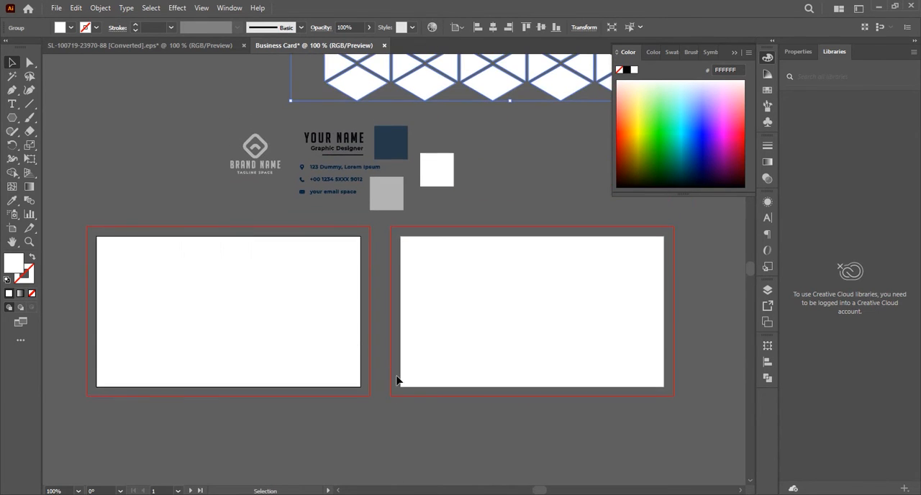
left_click(379, 446)
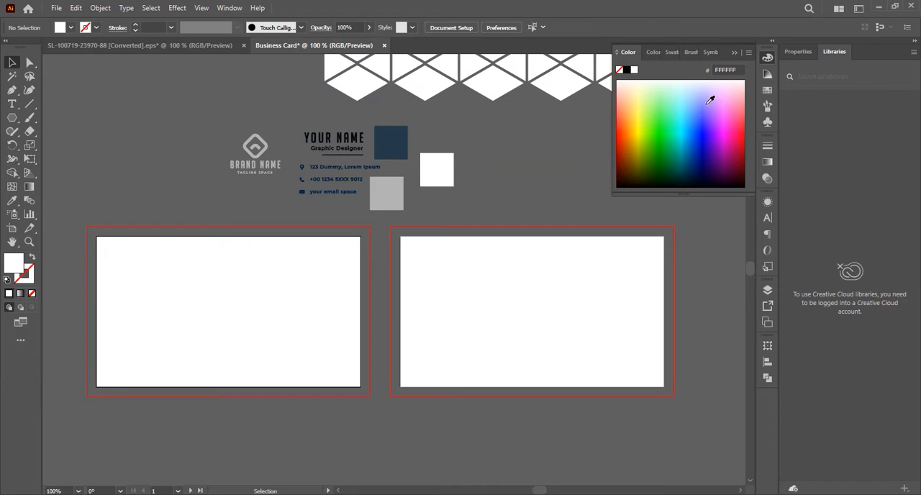
left_click(735, 55)
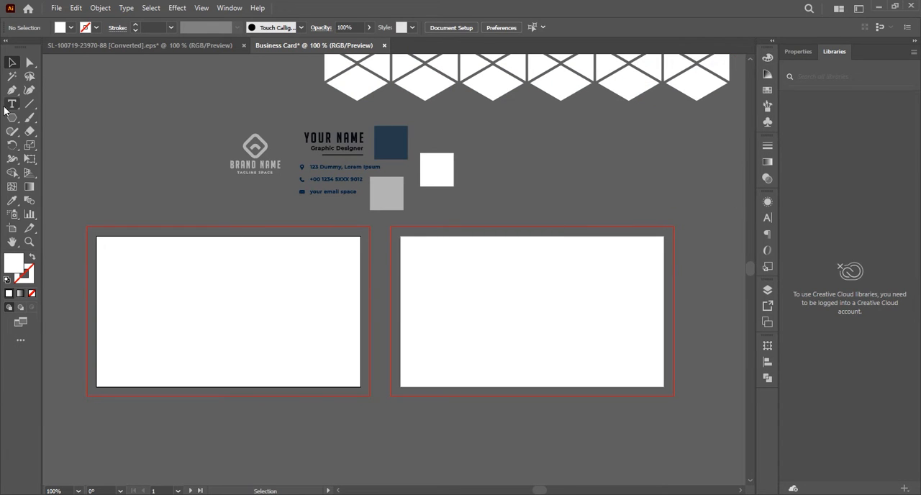
left_click_drag(13, 119, 47, 119)
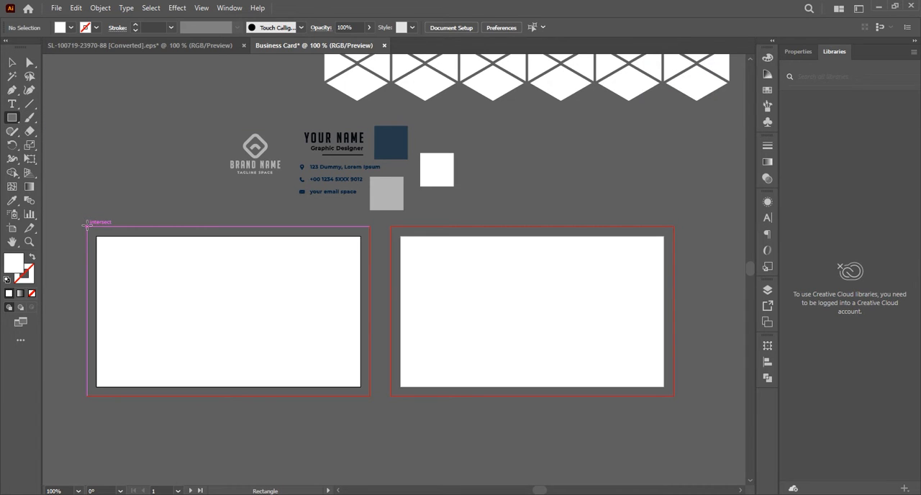
left_click_drag(87, 226, 369, 395)
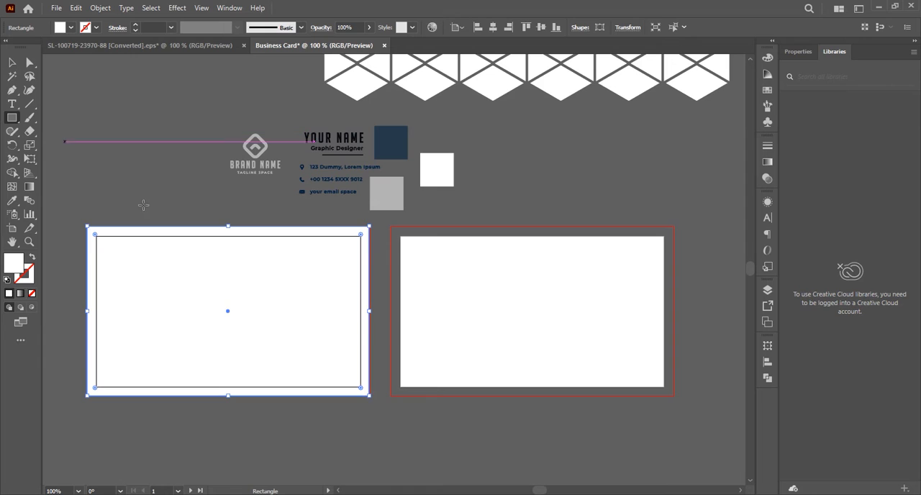
left_click_drag(369, 311, 371, 311)
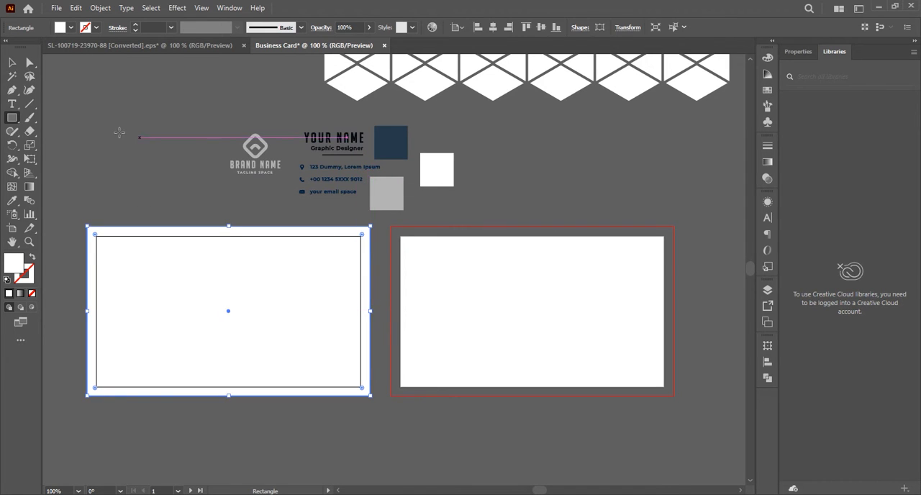
left_click(12, 63)
left_click(54, 109)
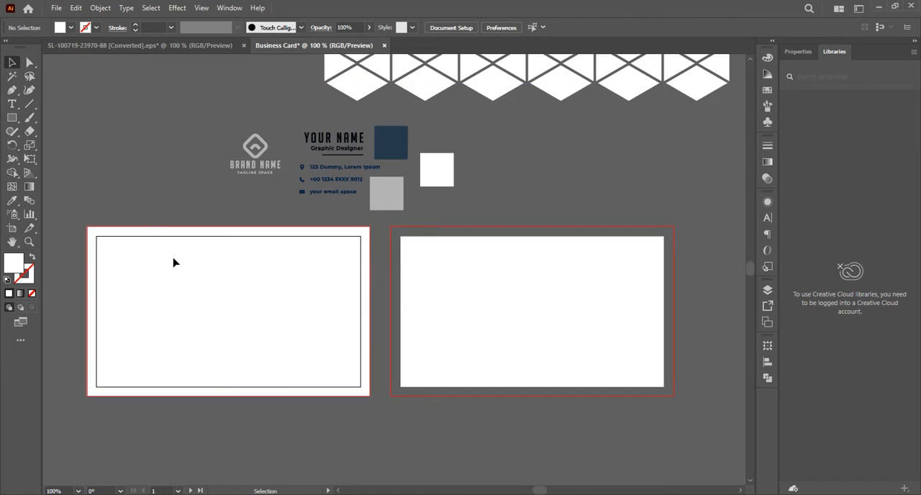
Fill the first artboard's rectangle with the light grey sampled from the grey colour square.
left_click(213, 307)
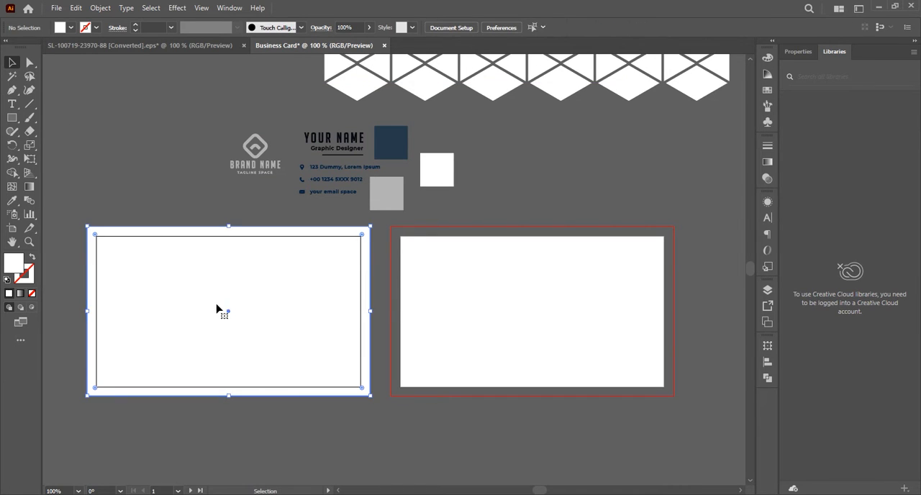
left_click(12, 201)
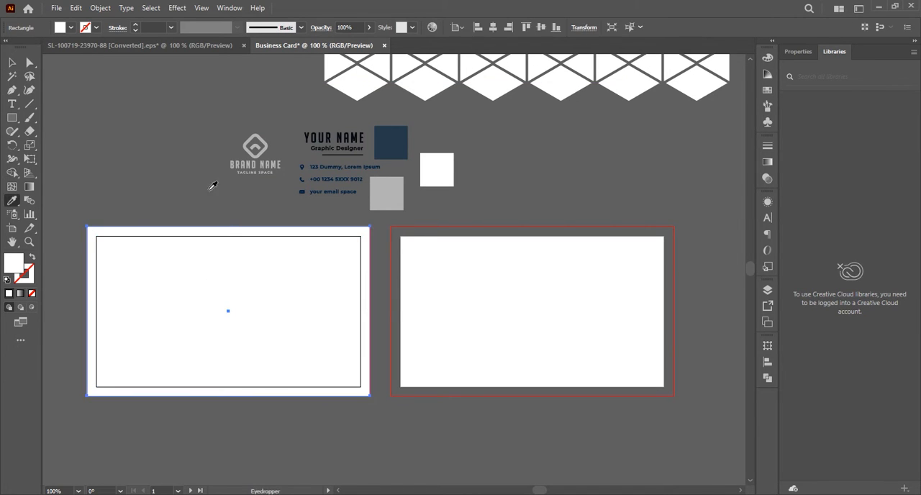
left_click(377, 192)
left_click(13, 63)
left_click(181, 177)
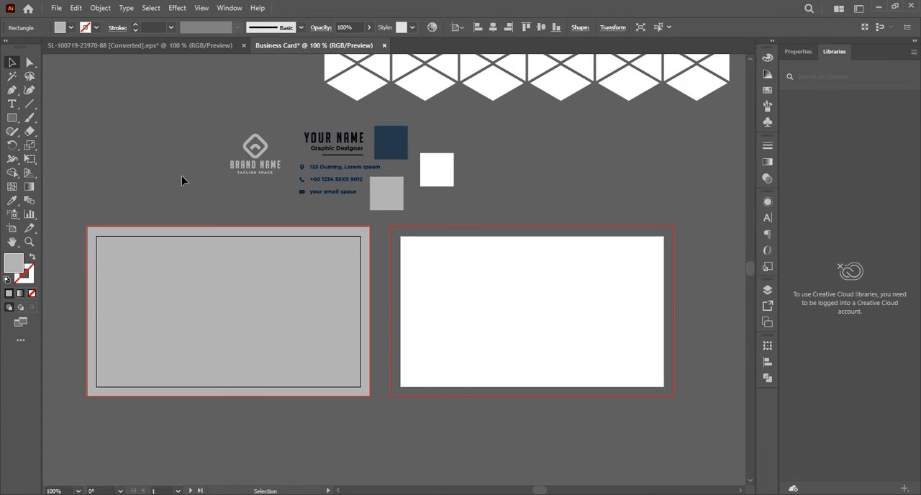
Copy the grey rectangle horizontally onto the second artboard, aligned with its bleed guides.
left_click(305, 278)
left_click(479, 430)
left_click_drag(294, 368, 598, 364)
left_click(563, 451)
left_click_drag(334, 425, 361, 417)
Change the first artboard's rectangle to a black fill without a stroke.
left_click(337, 315)
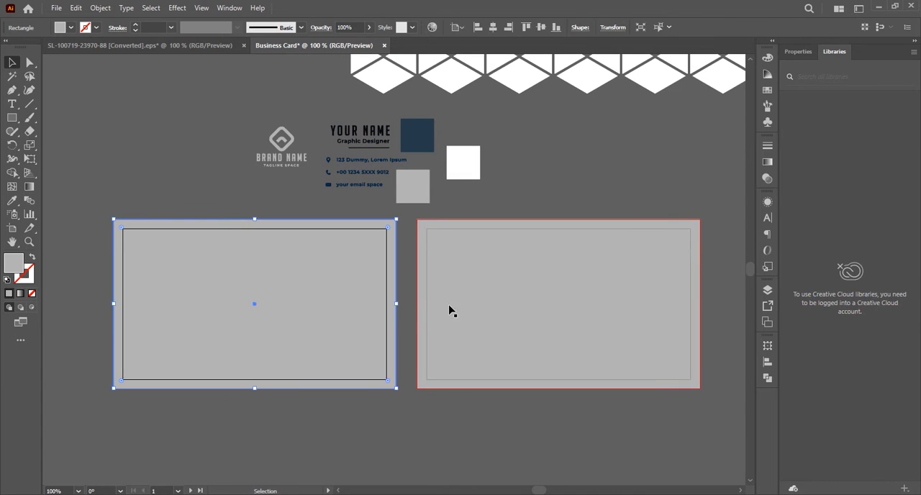
left_click(448, 281)
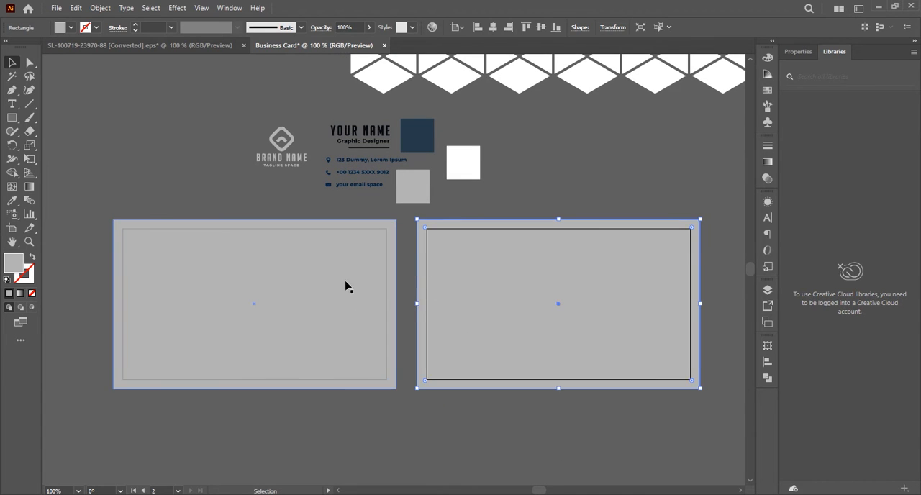
left_click(316, 285)
left_click_drag(324, 292, 288, 265)
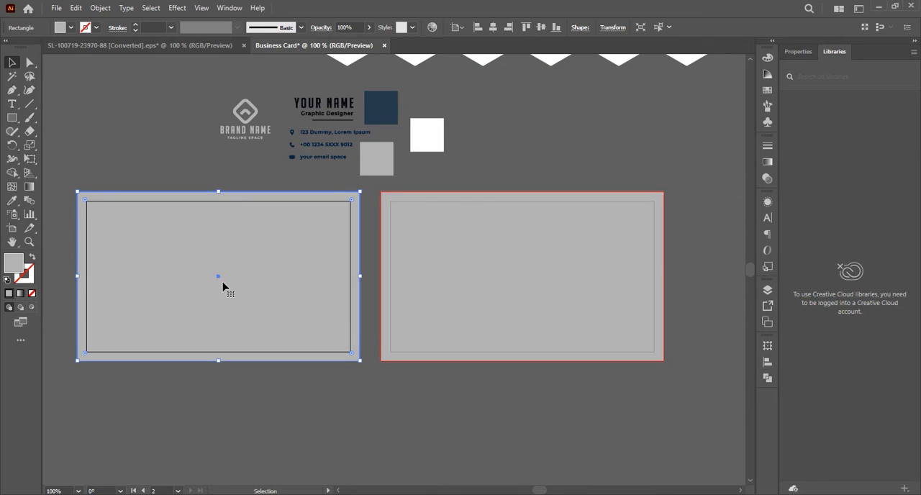
left_click(13, 200)
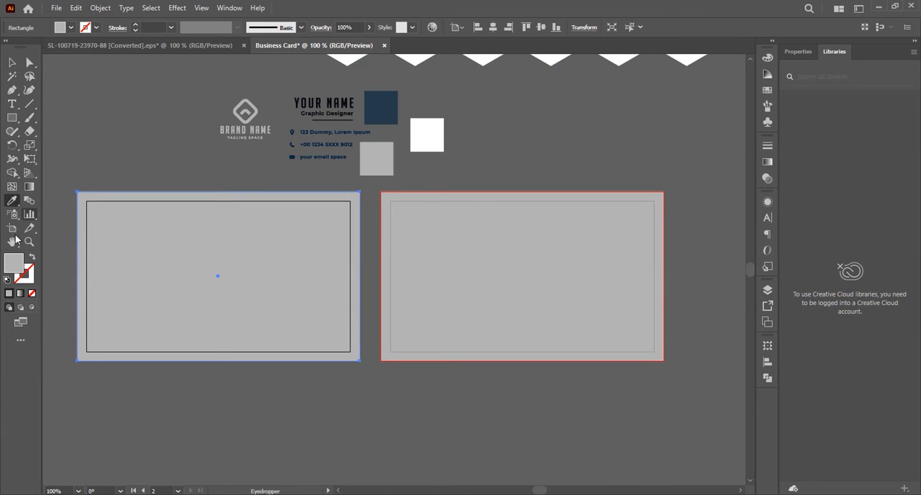
left_click(7, 280)
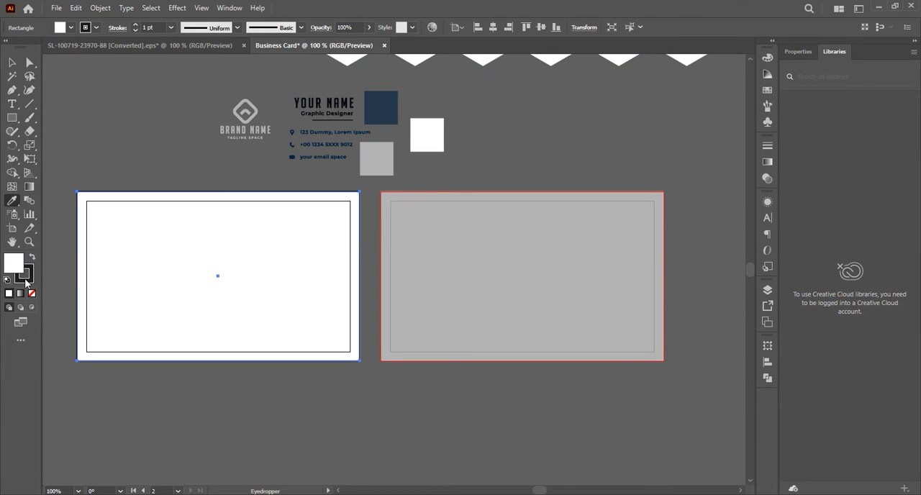
left_click(31, 294)
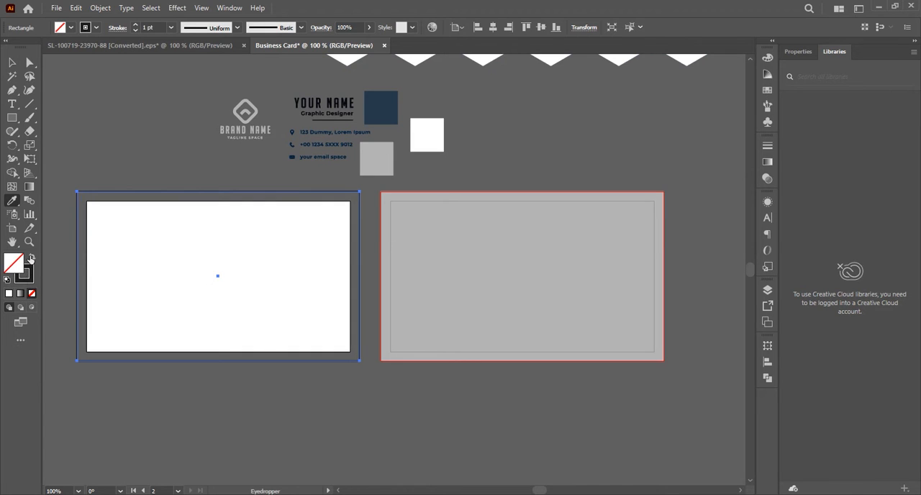
left_click(129, 352)
left_click(12, 62)
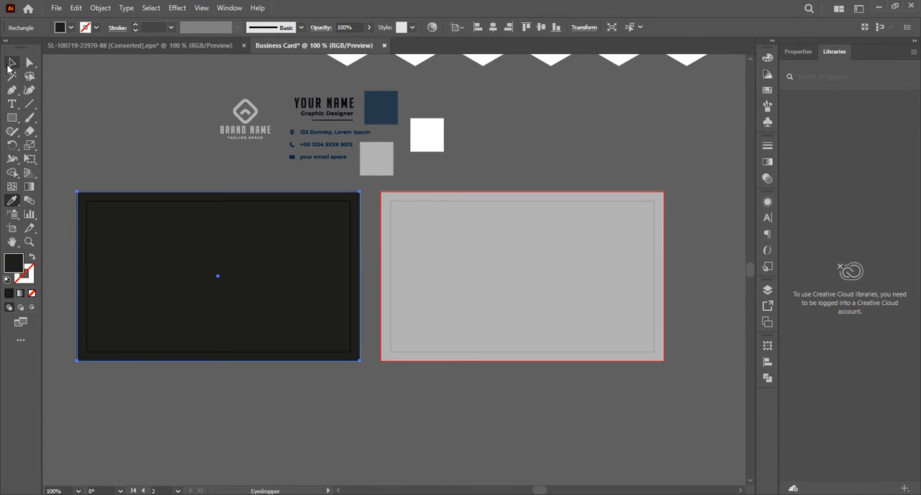
left_click(127, 124)
Place a copy of the white hexagon pattern over the first artboard and bring it to the front.
left_click_drag(412, 65, 155, 410)
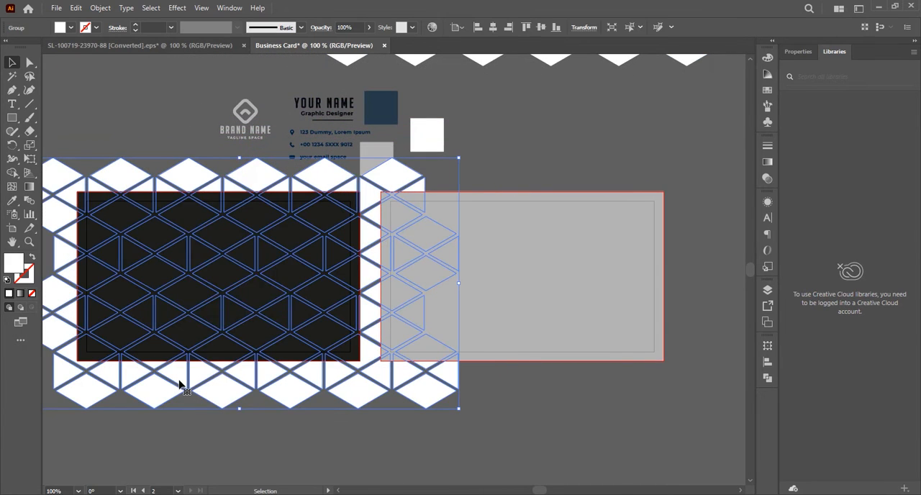
right_click(180, 381)
mouse_move(220, 324)
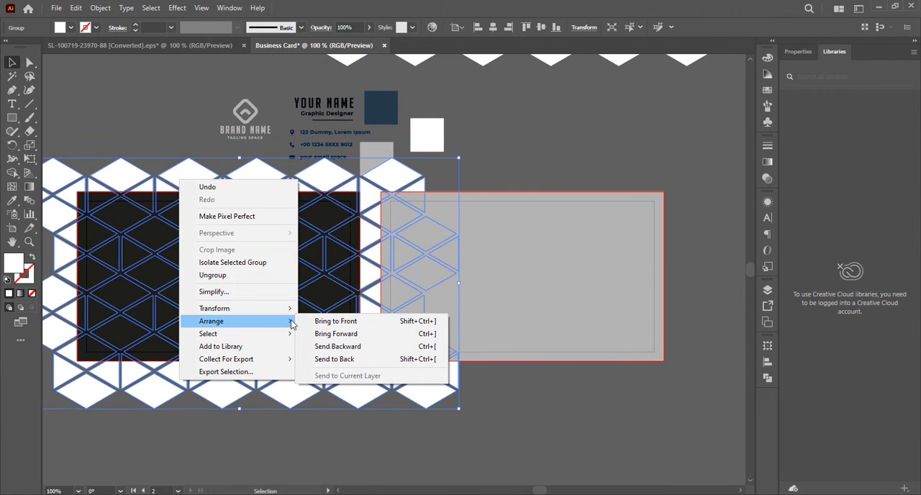
left_click(339, 325)
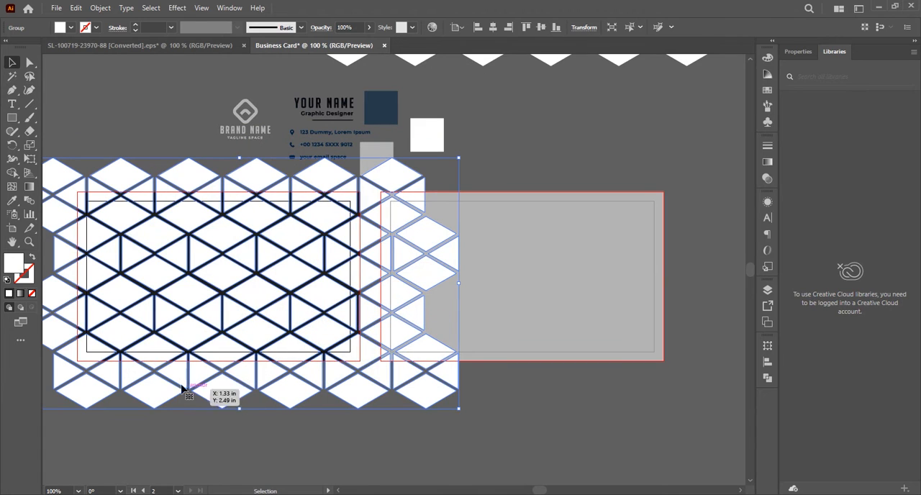
Fill the hexagon pattern on the first artboard with the dark blue sampled from the blue colour square.
left_click(13, 200)
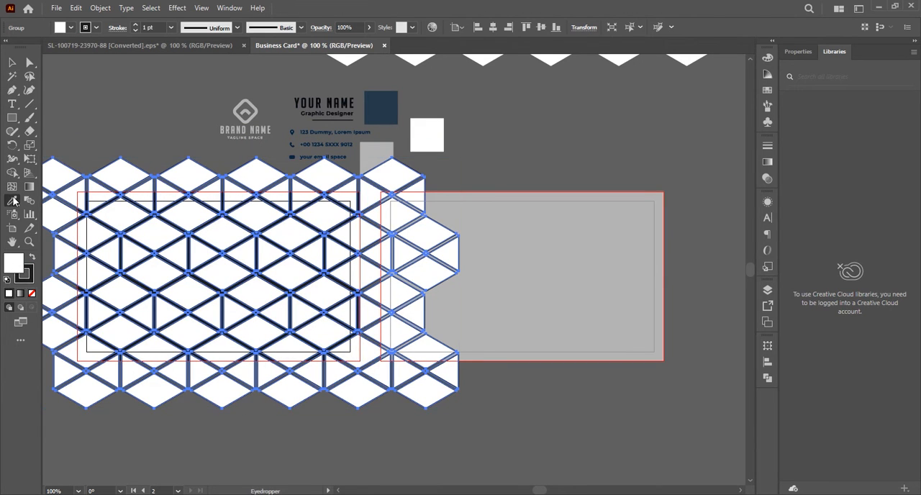
left_click(377, 98)
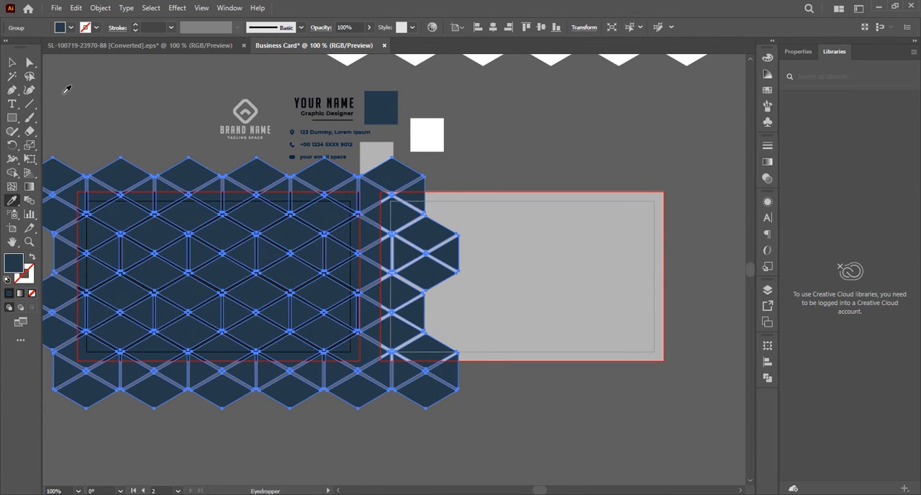
left_click(12, 62)
left_click(144, 125)
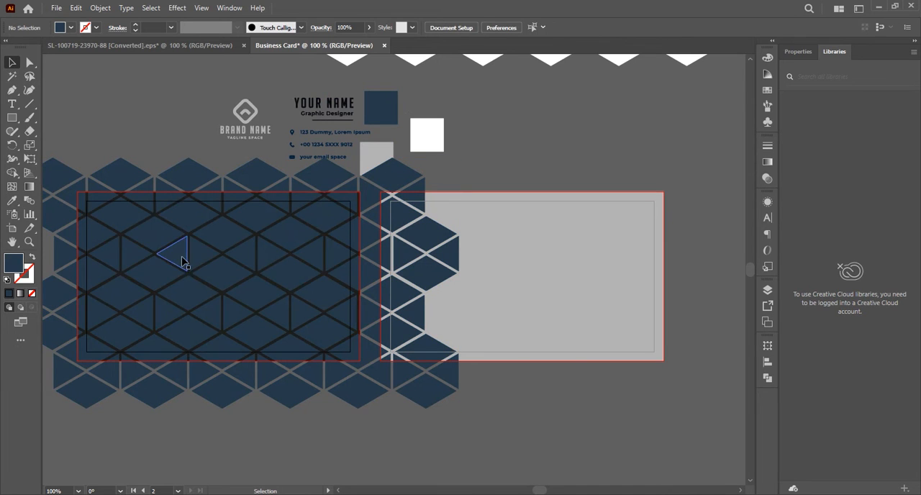
Nudge the blue hexagon pattern slightly up and left, and bring an offset copy of the second artboard's grey rectangle to the front.
mouse_move(196, 262)
left_mouse_down()
mouse_move(199, 255)
mouse_move(186, 261)
left_mouse_up()
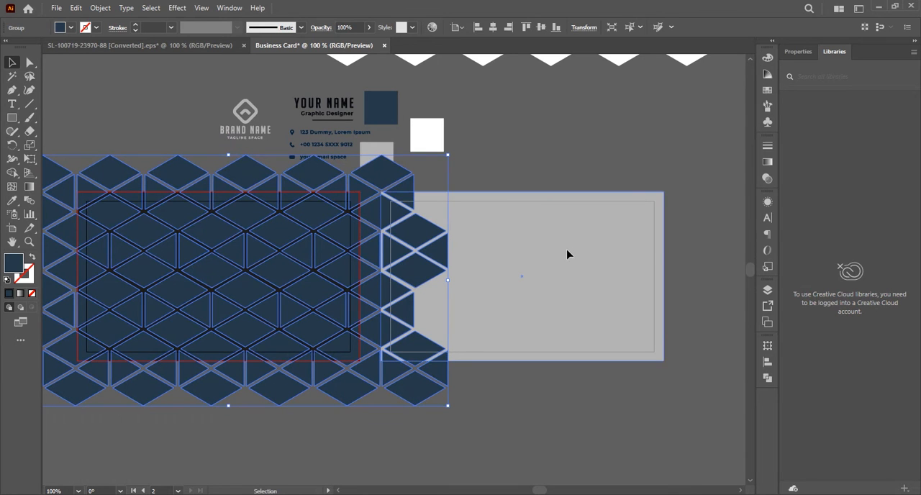
left_click_drag(567, 254, 654, 355)
right_click(625, 389)
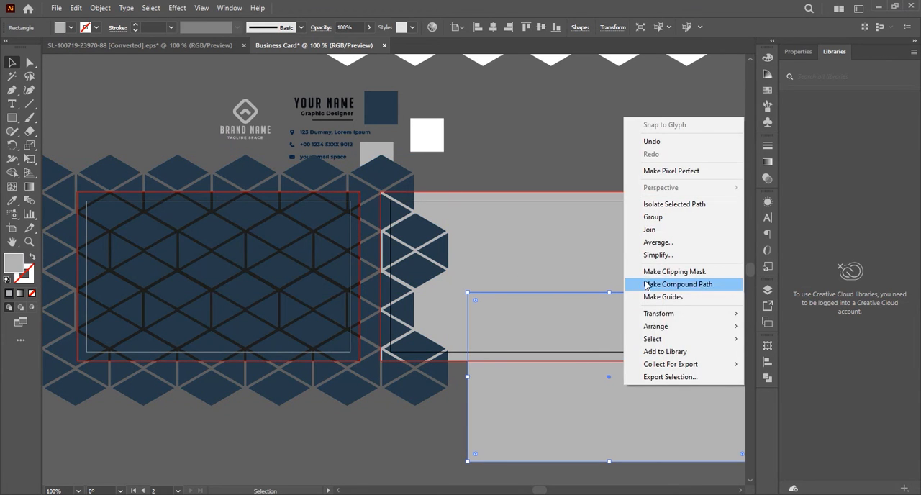
mouse_move(676, 328)
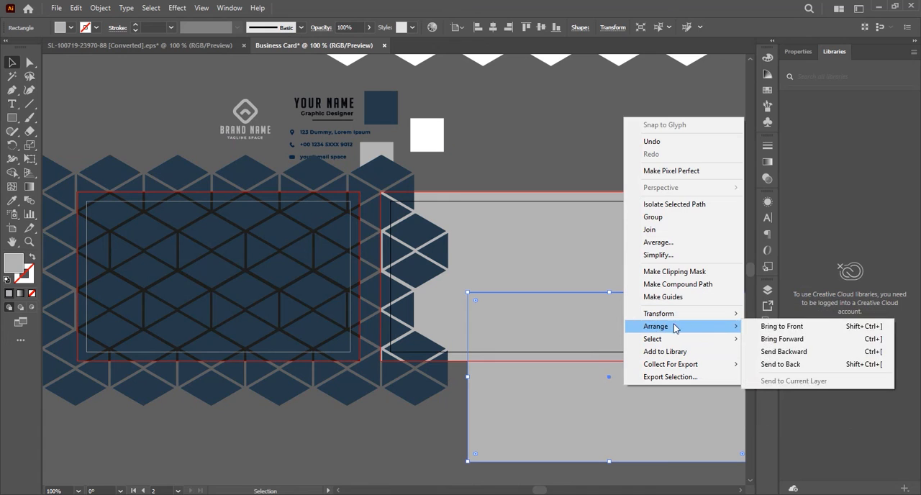
left_click(781, 327)
Move the grey rectangle copy over the first artboard so its edges match the bleed guides.
left_click(454, 440)
left_click_drag(542, 409, 158, 300)
scroll(75, 320, "up", 3)
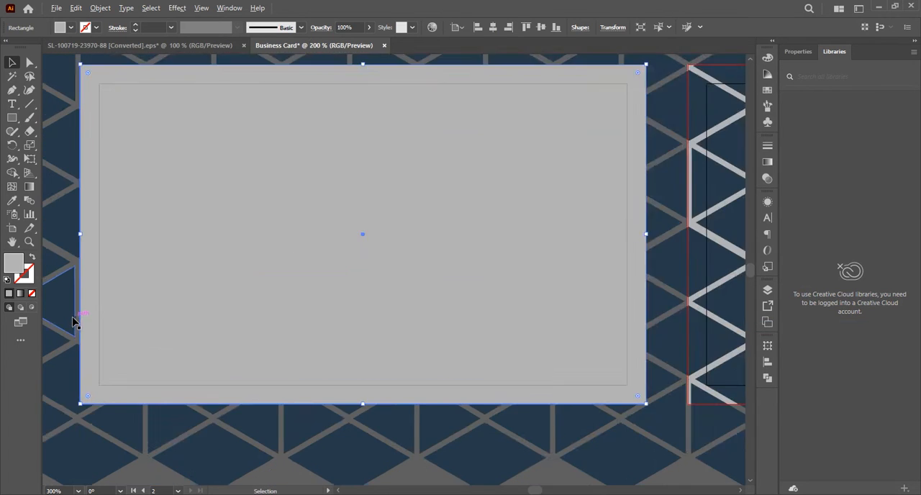
scroll(75, 320, "down", 2)
scroll(149, 278, "down", 2)
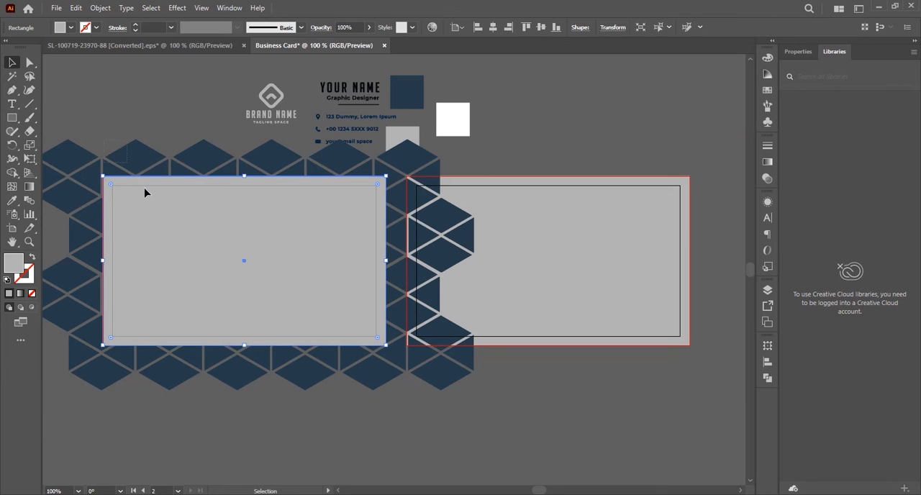
Clip the blue hexagon pattern to the grey rectangle on the first artboard with a clipping mask.
left_click_drag(145, 189, 188, 233)
right_click(189, 233)
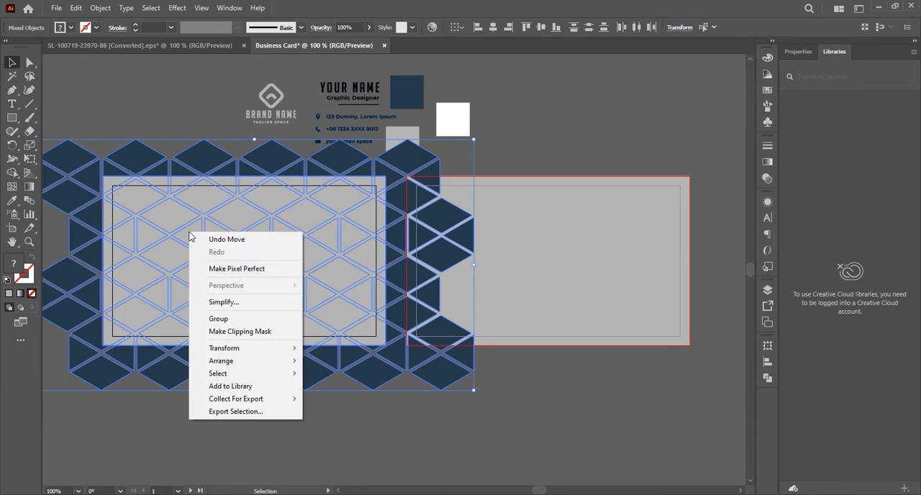
left_click(233, 333)
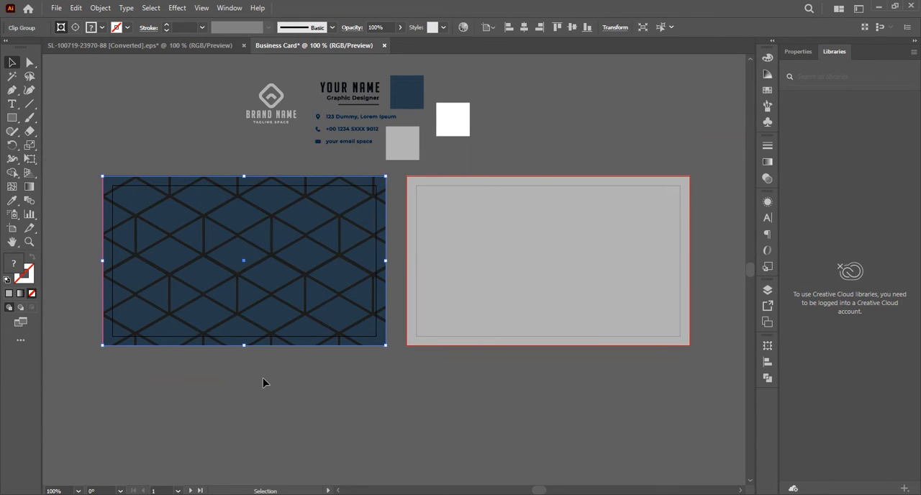
left_click(109, 141)
Place a spare copy of the second artboard's grey rectangle over the lower part of the first artboard.
left_click(458, 263)
scroll(460, 264, "up", 2)
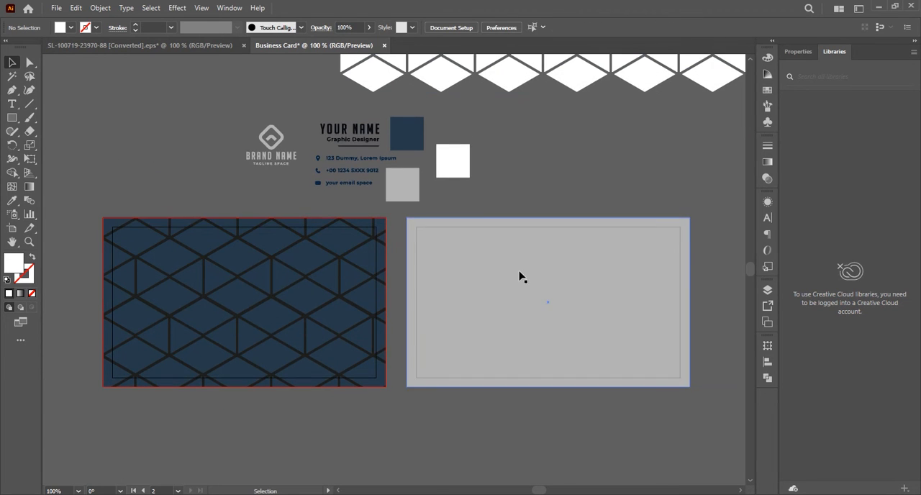
left_click_drag(520, 277, 185, 367)
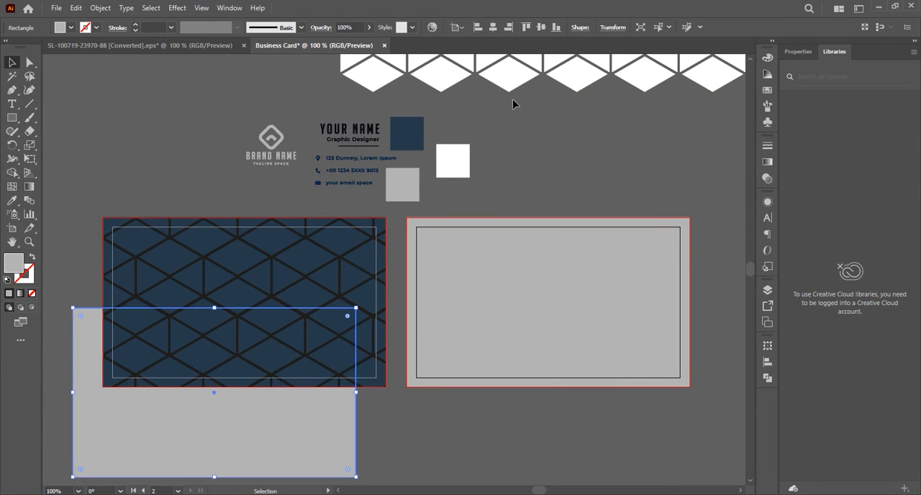
Move the white hexagon pattern over the second artboard and bring it to the front.
left_click_drag(514, 86, 539, 417)
right_click(539, 406)
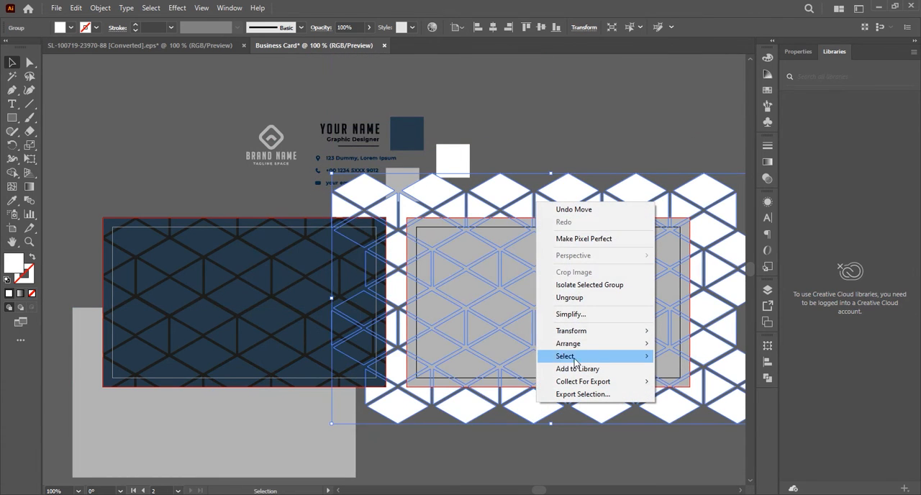
mouse_move(575, 343)
left_click(698, 386)
left_click(543, 436)
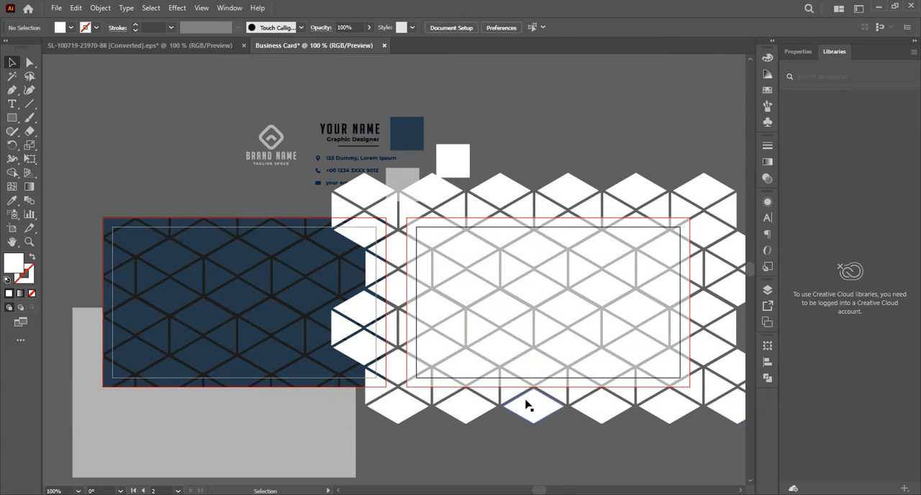
Shift the white hexagon pattern slightly down and right, and stretch it a little wider and taller over the second artboard.
mouse_move(481, 263)
left_mouse_down()
mouse_move(483, 251)
mouse_move(466, 261)
mouse_move(489, 271)
left_mouse_up()
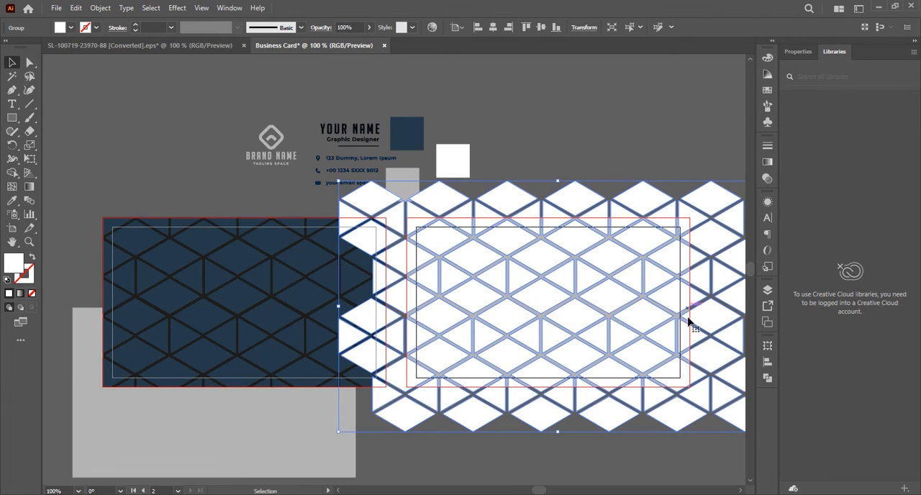
scroll(688, 336, "right", 2)
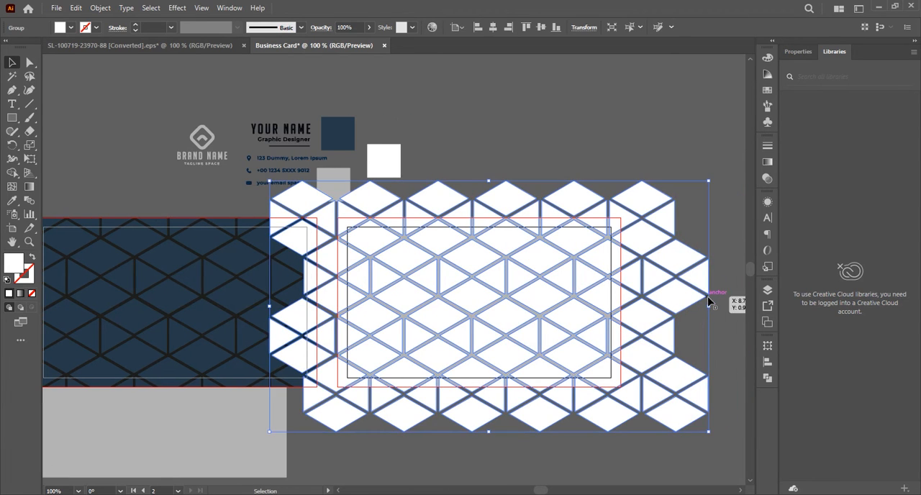
left_click_drag(708, 305, 727, 305)
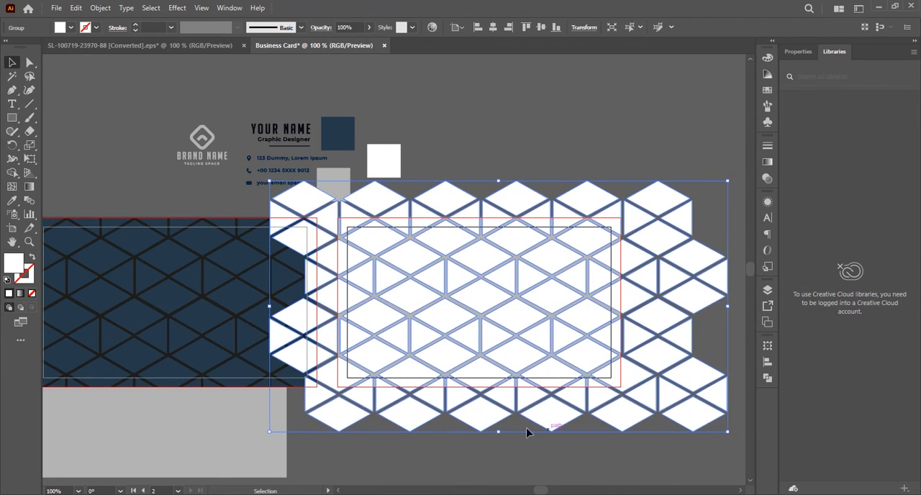
left_click_drag(500, 432, 500, 448)
Bring the spare grey rectangle to the front and align it with the second artboard's bleed guides.
mouse_move(256, 422)
left_mouse_down()
mouse_move(304, 376)
mouse_move(442, 308)
mouse_move(350, 374)
mouse_move(246, 411)
left_mouse_up()
right_click(245, 411)
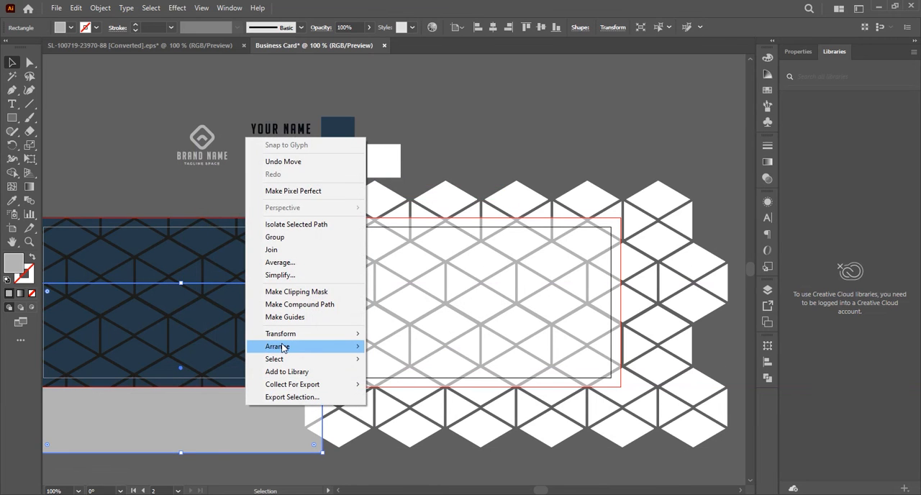
mouse_move(349, 347)
left_click(407, 346)
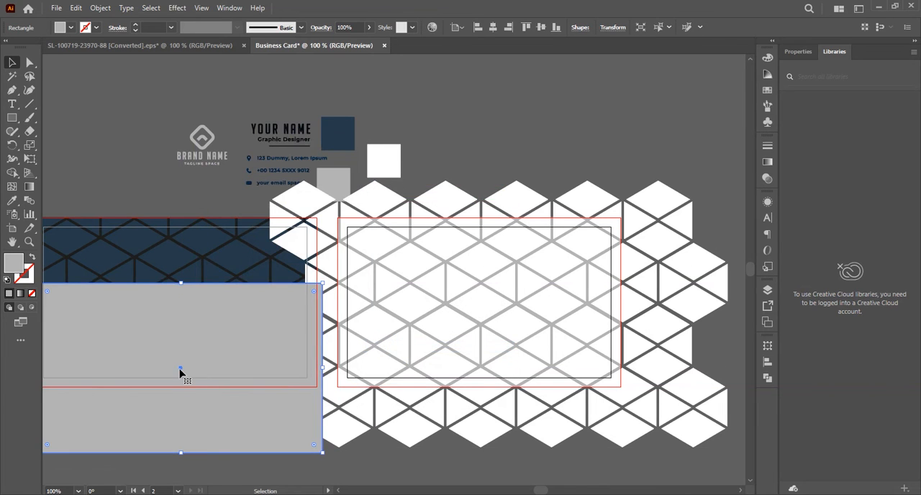
left_click_drag(180, 372, 478, 308)
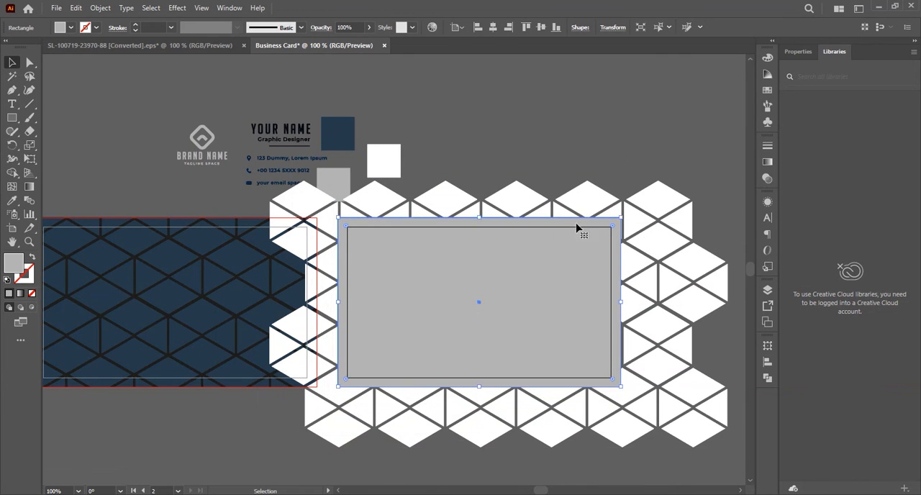
Clip the white hexagon pattern to the grey rectangle on the second artboard with a clipping mask.
left_click_drag(570, 319, 570, 319)
right_click(570, 318)
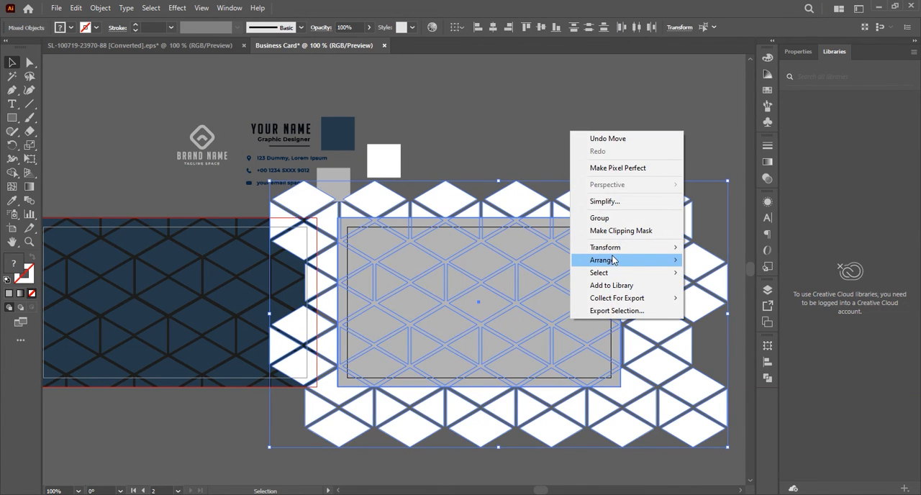
mouse_move(593, 259)
left_click(602, 230)
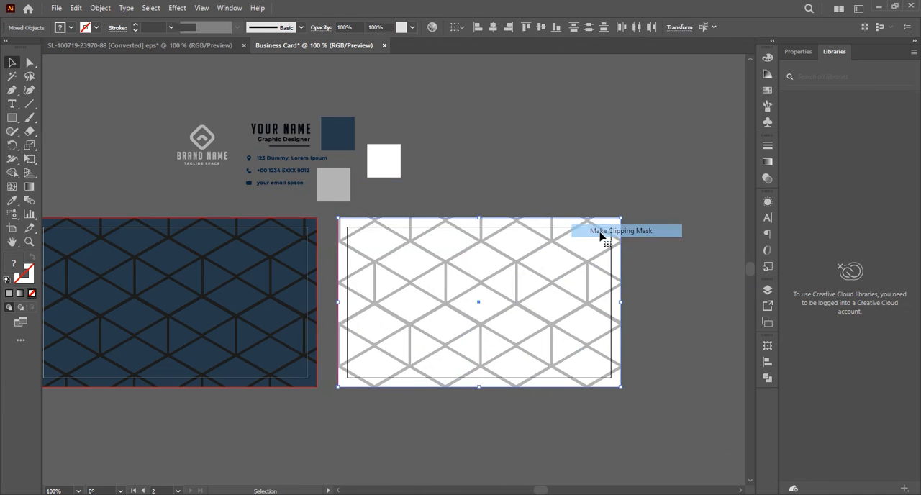
left_click(487, 205)
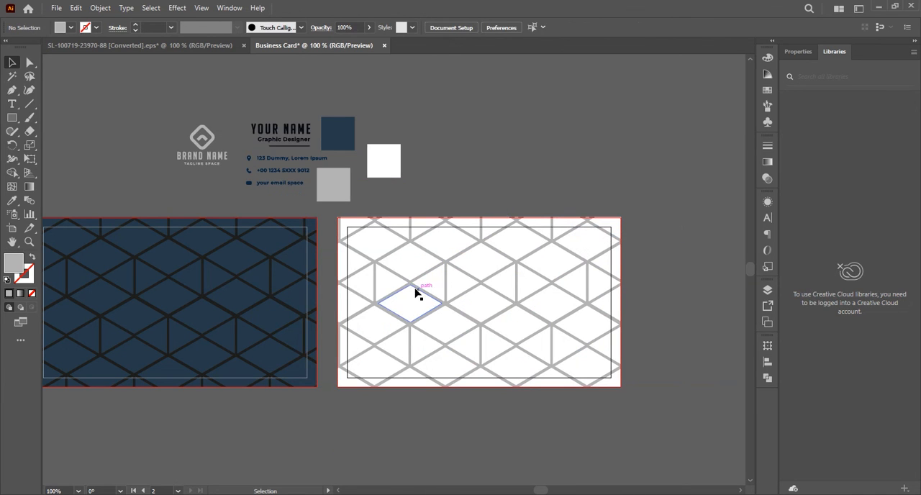
Place the brand logo at the centre of the blue card and enlarge it proportionally.
scroll(327, 292, "left", 1)
scroll(327, 293, "left", 3)
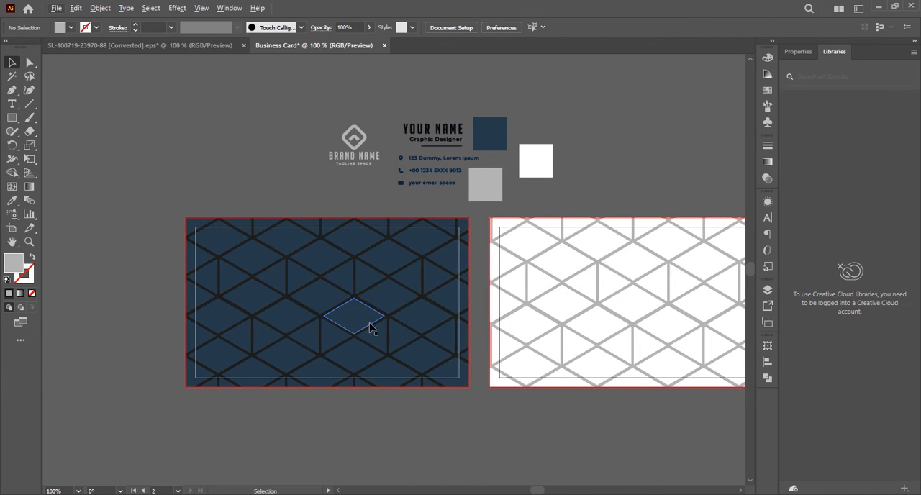
scroll(441, 329, "right", 2)
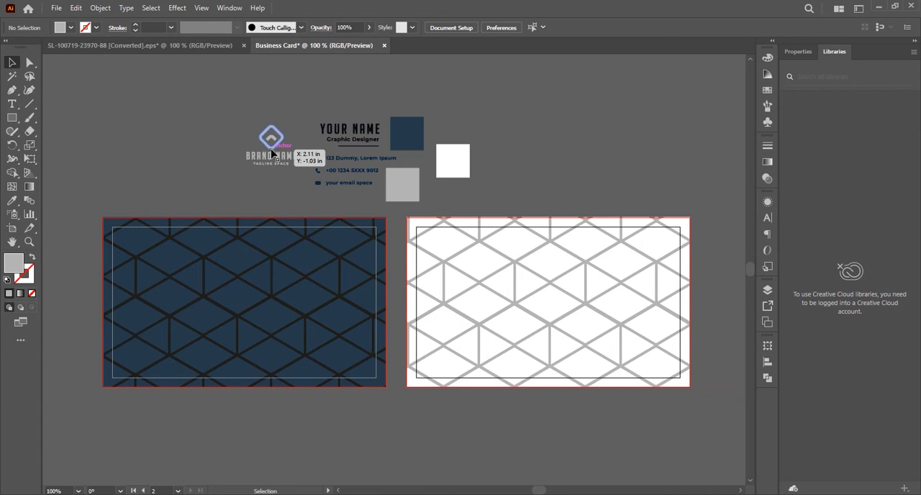
left_click_drag(288, 148, 246, 329)
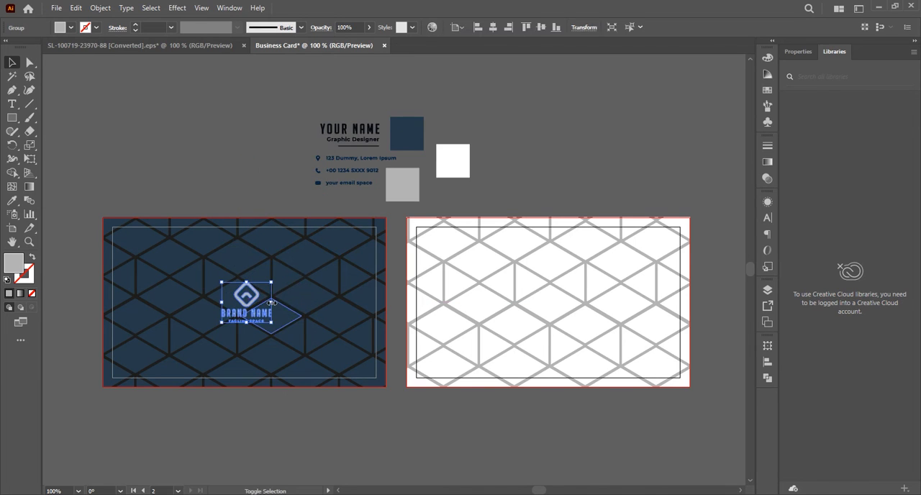
left_click_drag(271, 302, 286, 297)
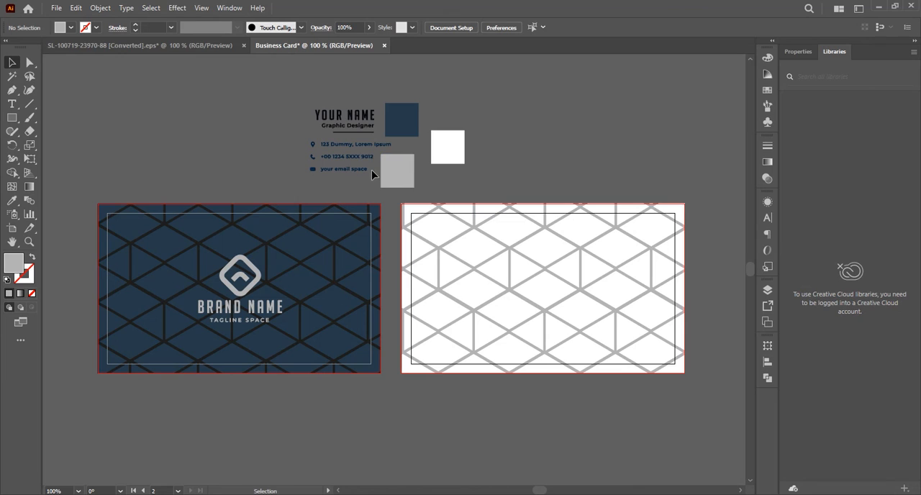
Place the enlarged name and job title block on the white card's left half and the contact details on its right half.
left_click_drag(350, 118, 511, 292)
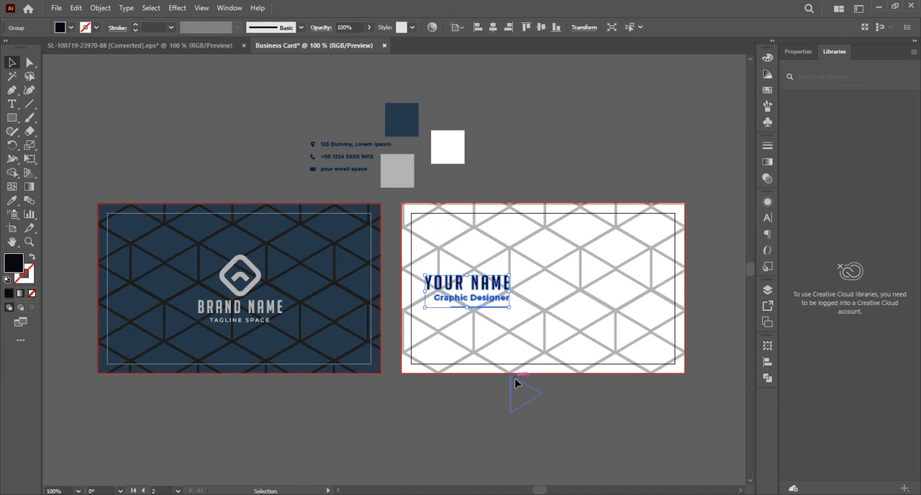
left_click(518, 386)
left_click_drag(338, 170, 581, 287)
left_click(552, 185)
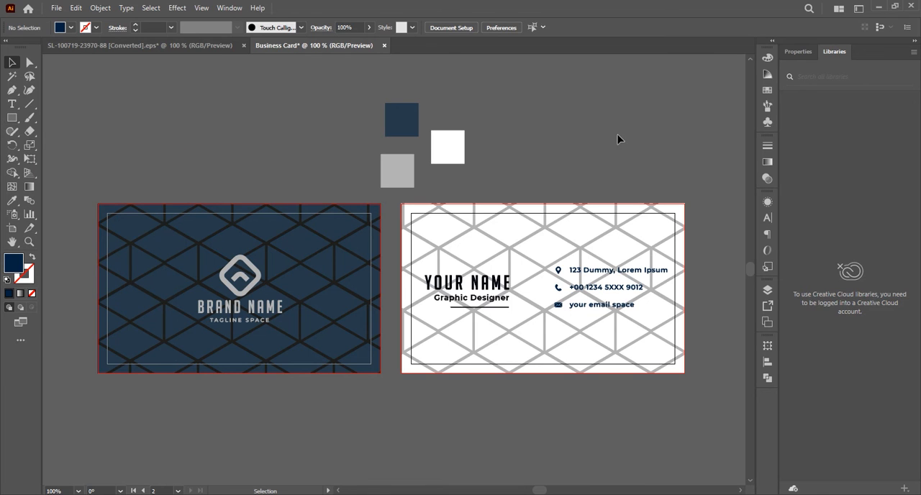
Delete the blue, white and grey colour squares above the cards.
key("ctrl+a")
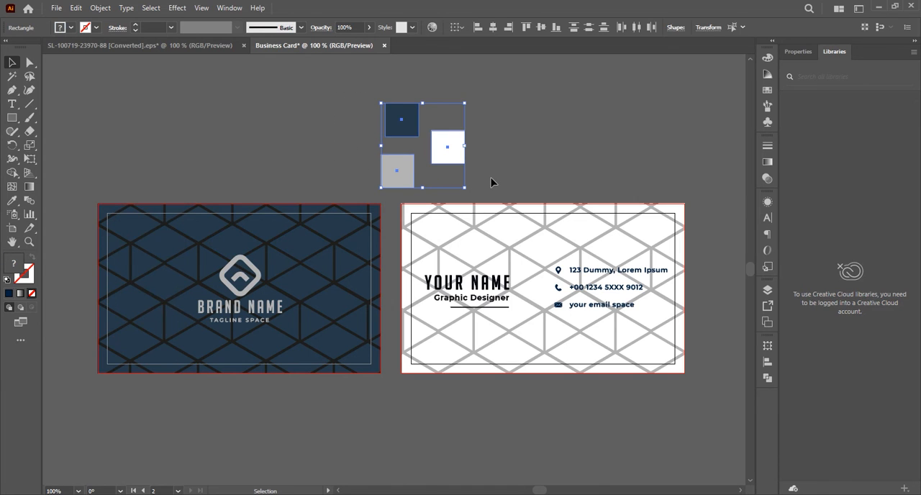
key("Delete")
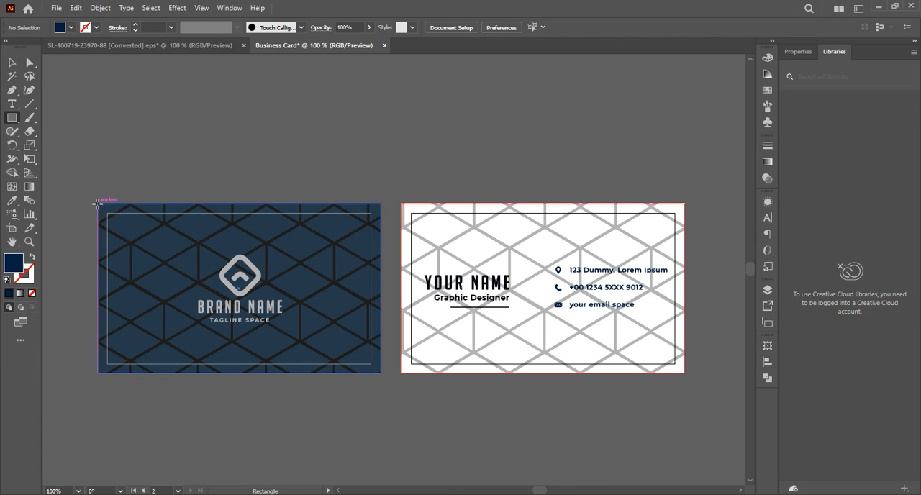
Draw a dark blue rectangle over the first card and set its size to 3.5 in wide by 2.25 in high.
left_click_drag(117, 108, 383, 273)
key("v")
left_click(613, 27)
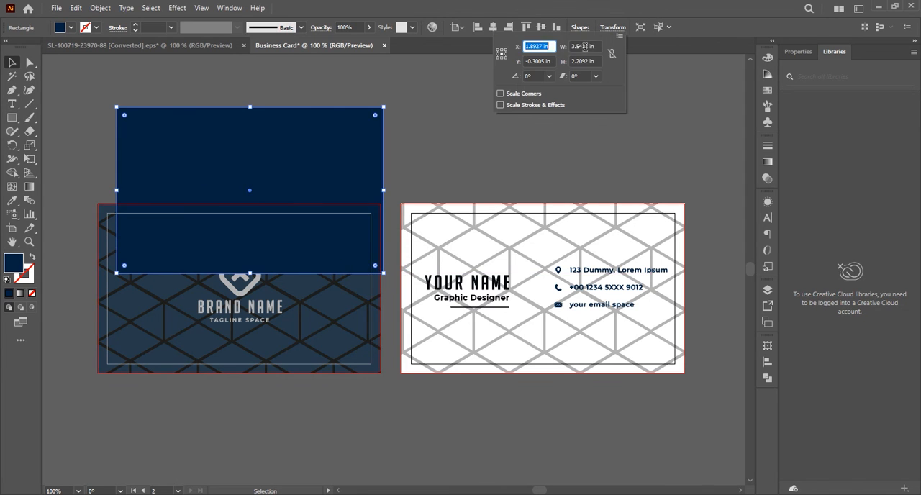
double_click(585, 46)
type("3.5")
double_click(587, 63)
type("2.25")
Align the dark blue rectangle with the first artboard's bleed guides and widen it to the opposite bleed edge.
left_click_drag(249, 191, 230, 289)
left_click_drag(362, 288, 380, 289)
left_click(238, 377)
left_click(238, 372)
Round the dark blue rectangle's corners slightly and copy it horizontally onto the second artboard.
left_click_drag(238, 394, 294, 217)
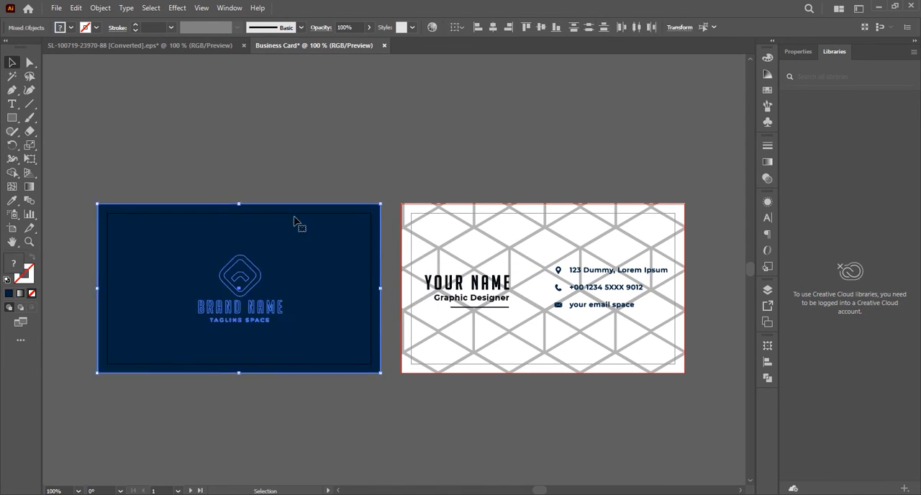
left_click(294, 217)
left_click_drag(371, 213, 368, 217)
left_click_drag(238, 289, 544, 290)
Clip the artwork of both cards to their rounded rectangles with clipping masks.
left_click_drag(144, 176, 302, 329)
right_click(303, 329)
left_click(460, 272)
left_click_drag(437, 173, 666, 374)
right_click(577, 279)
left_click(613, 376)
left_click(465, 180)
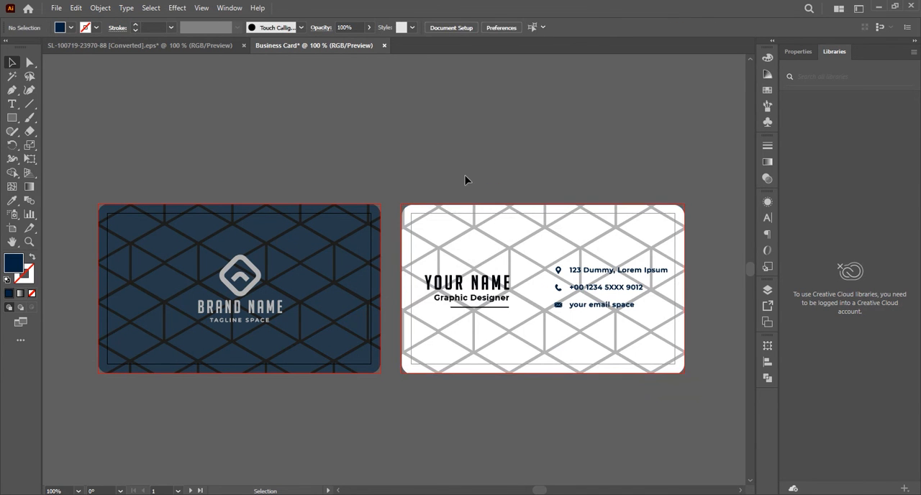